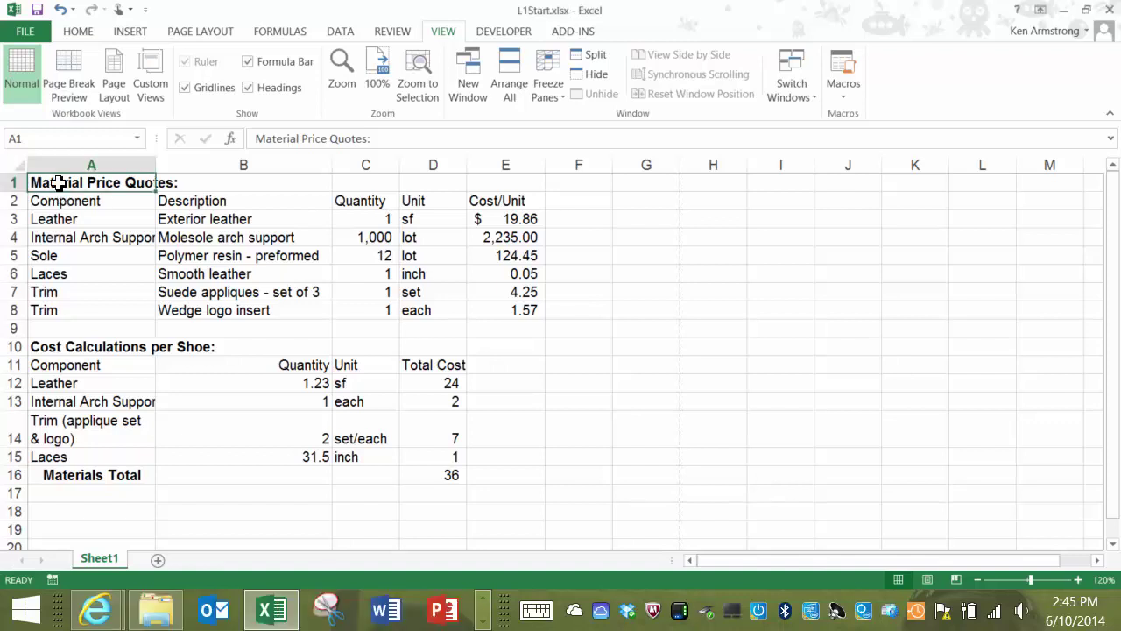
{"action": "left_click", "coordinate": [77, 34]}
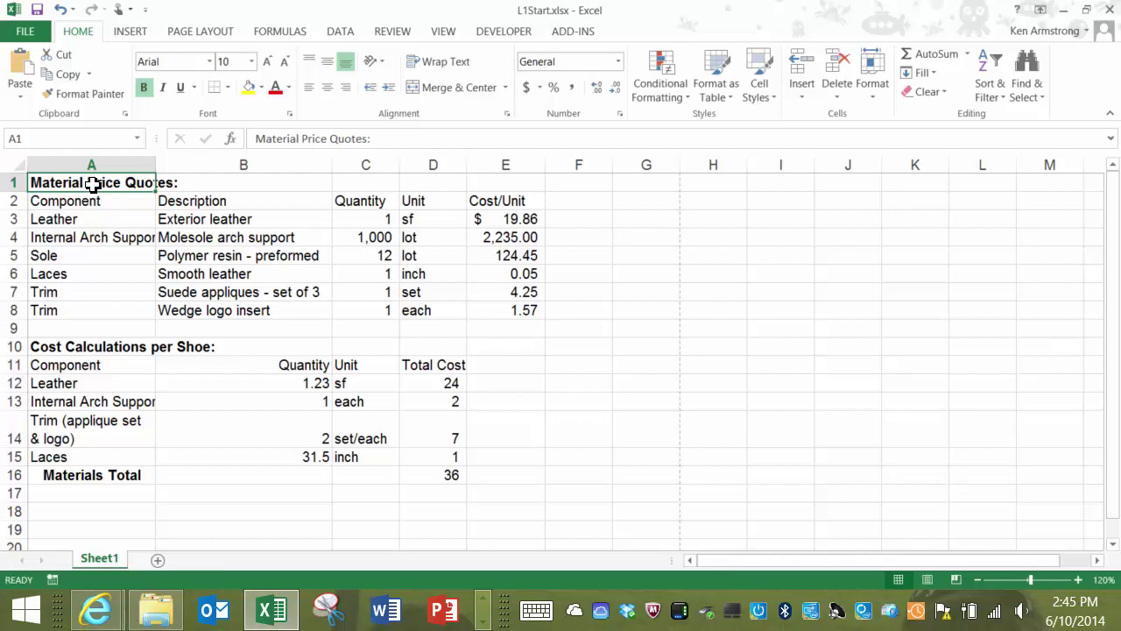
{"action": "left_click_drag", "start_coordinate": [92, 184], "coordinate": [489, 482]}
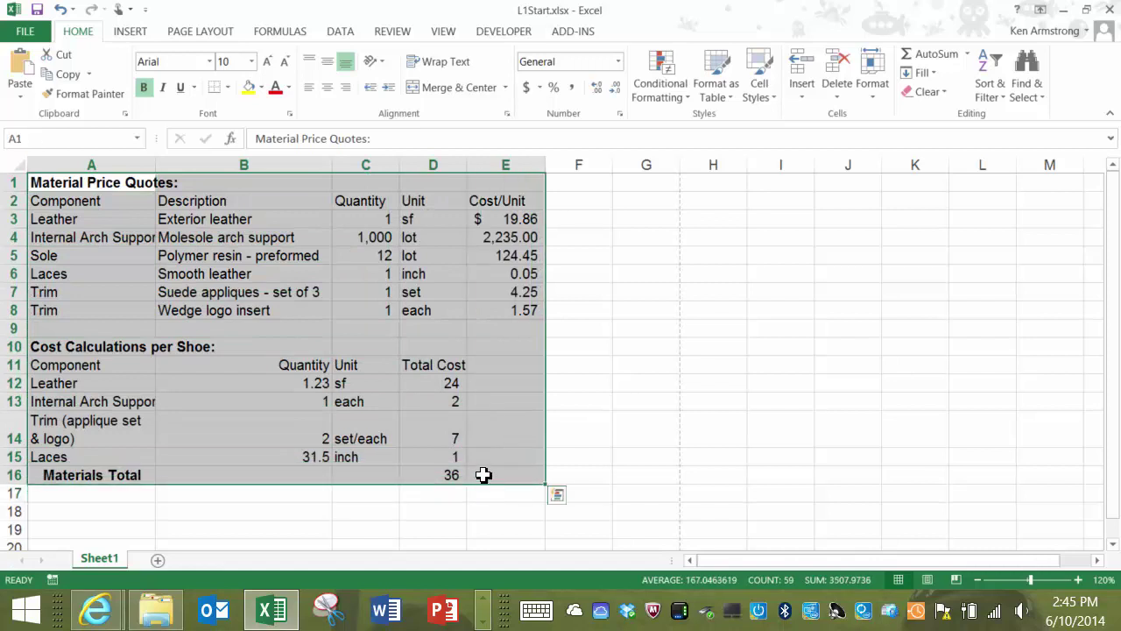
{"action": "left_click", "coordinate": [93, 187]}
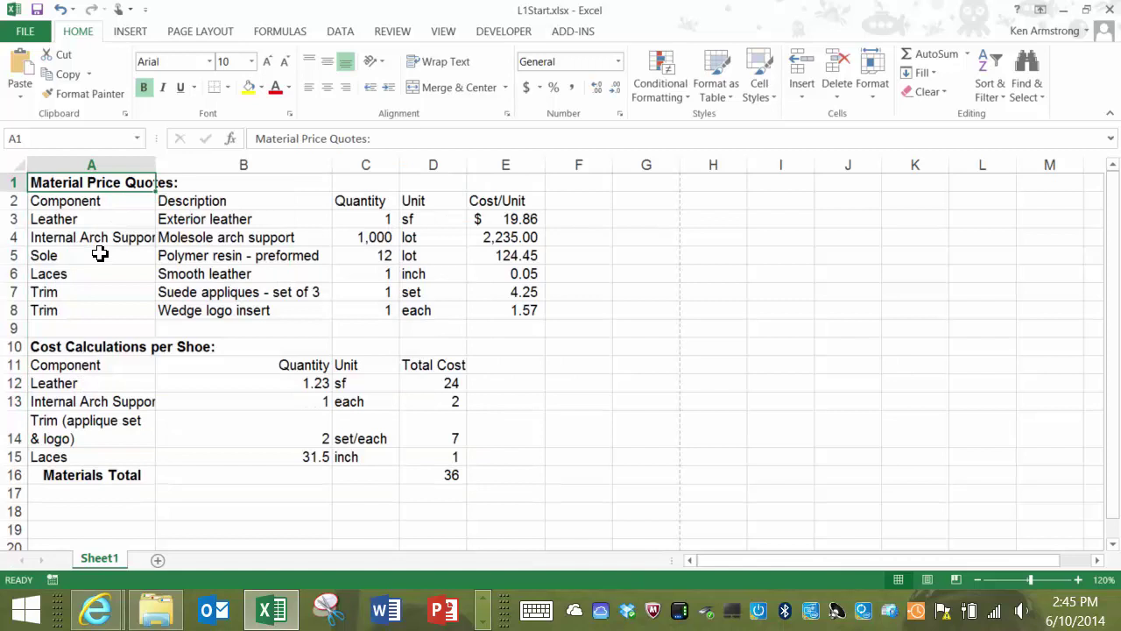
Show the sheet in Page Layout view and insert the sheet name element in the header's left section.
{"action": "left_click", "coordinate": [444, 35]}
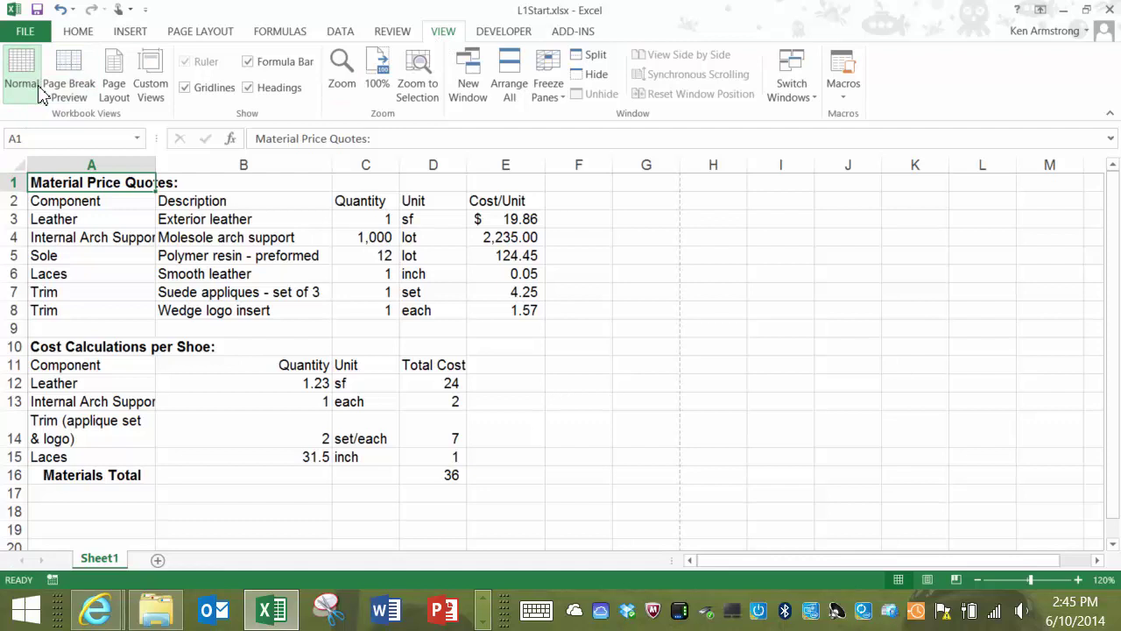
{"action": "left_click", "coordinate": [118, 75]}
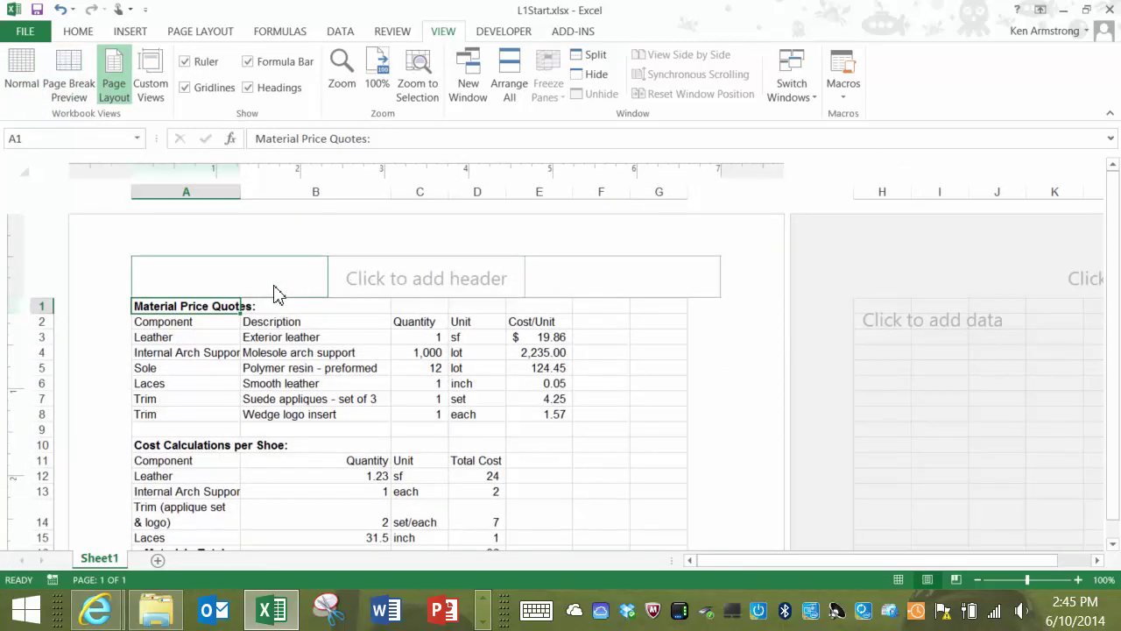
{"action": "left_click", "coordinate": [275, 289]}
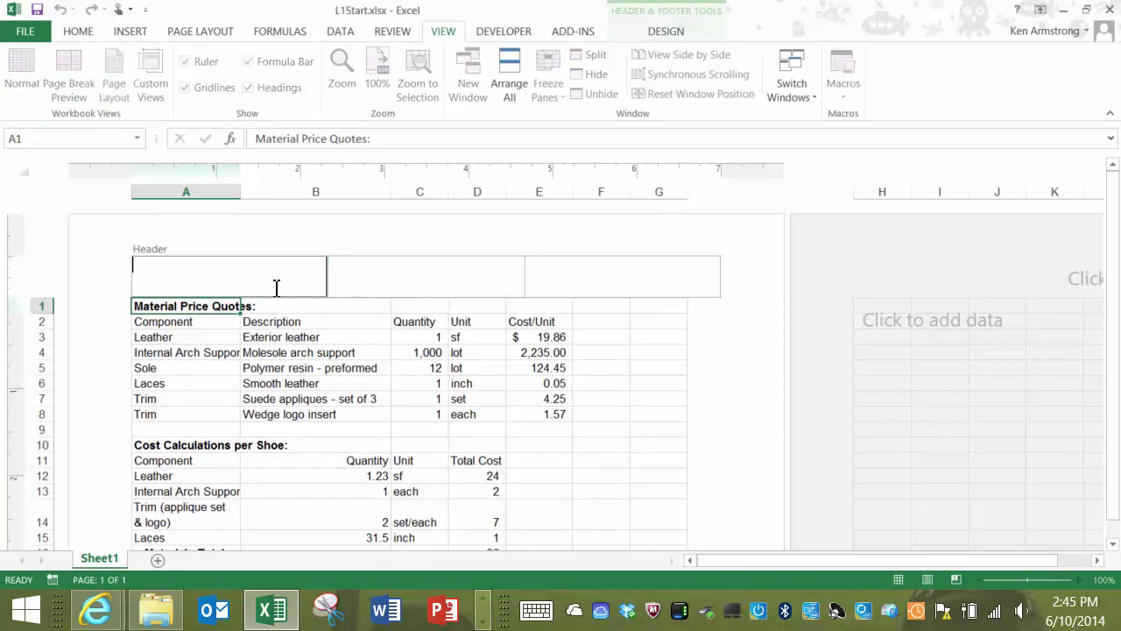
{"action": "left_click", "coordinate": [666, 33]}
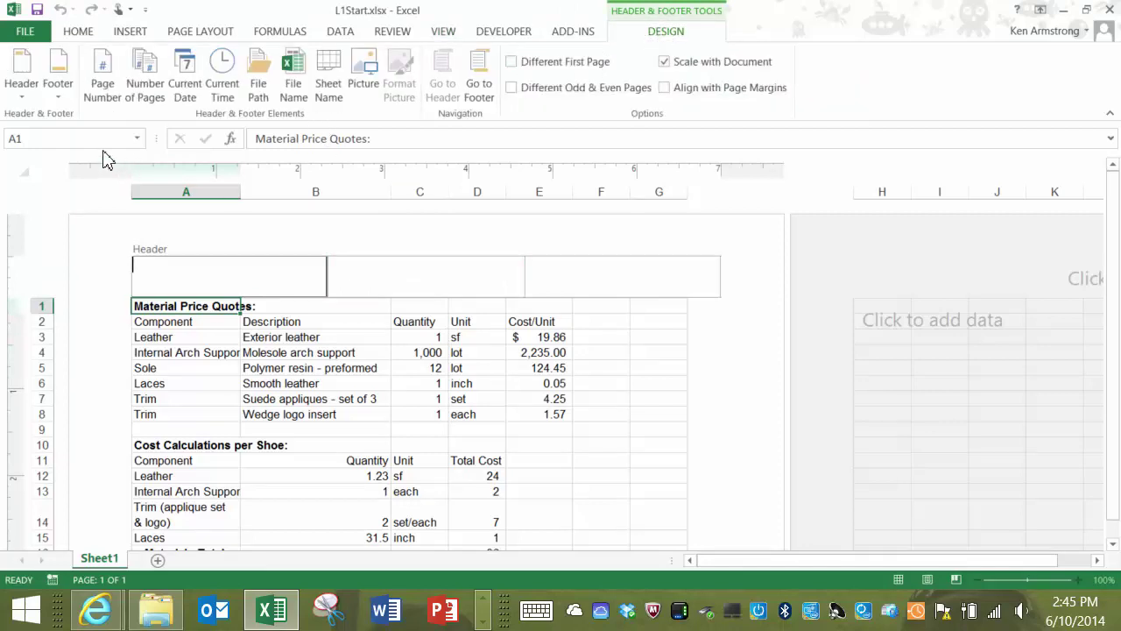
{"action": "left_click", "coordinate": [396, 277]}
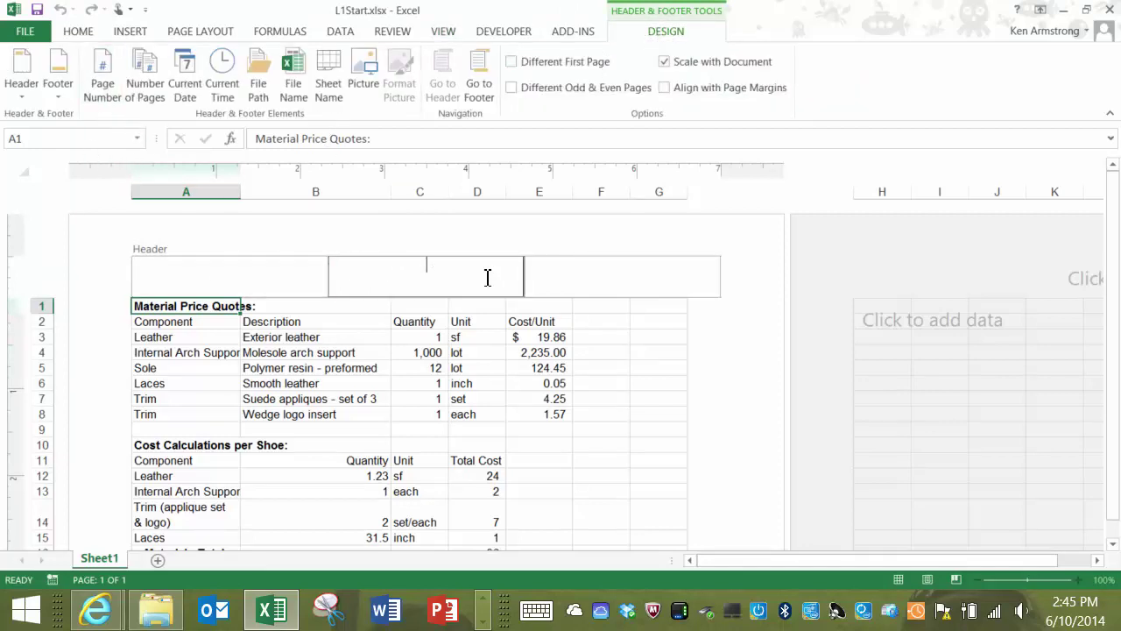
{"action": "left_click", "coordinate": [648, 276]}
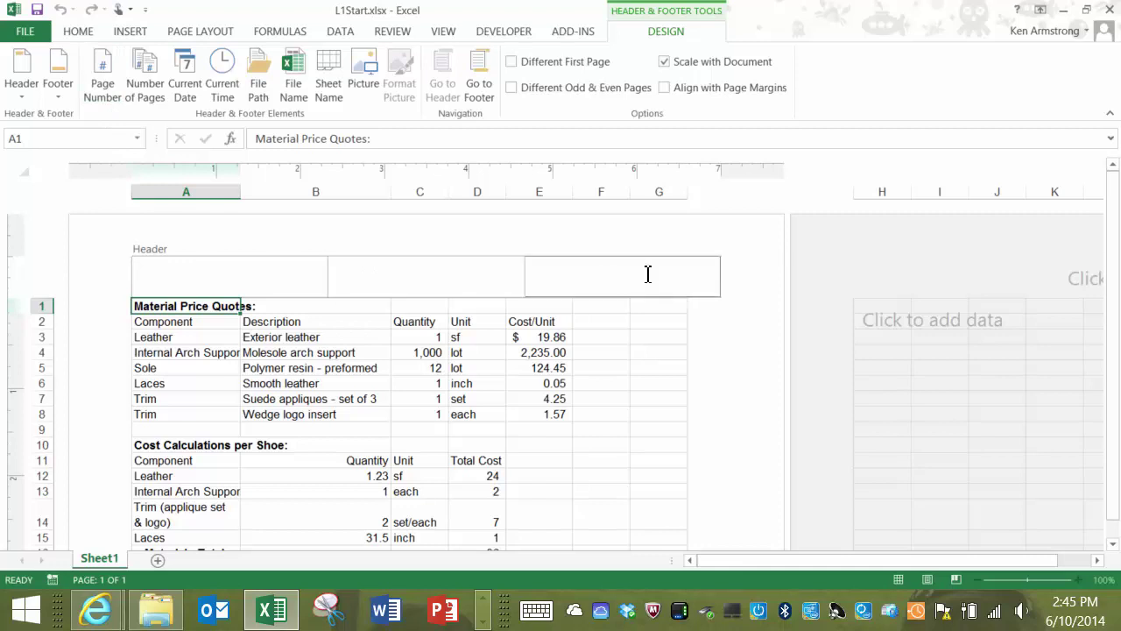
{"action": "left_click", "coordinate": [249, 270]}
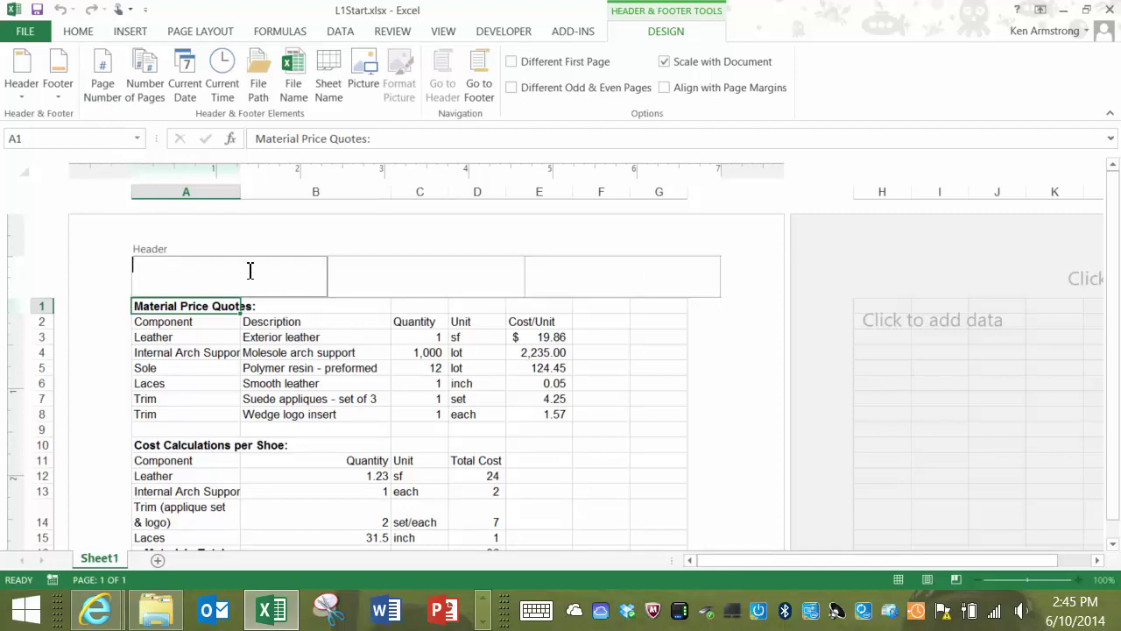
{"action": "left_click", "coordinate": [329, 75]}
Build "Page [page number] of [number of pages]" in the header's right section and enter the author's first-name "Awesome Title" heading in the center section.
{"action": "left_click", "coordinate": [617, 273]}
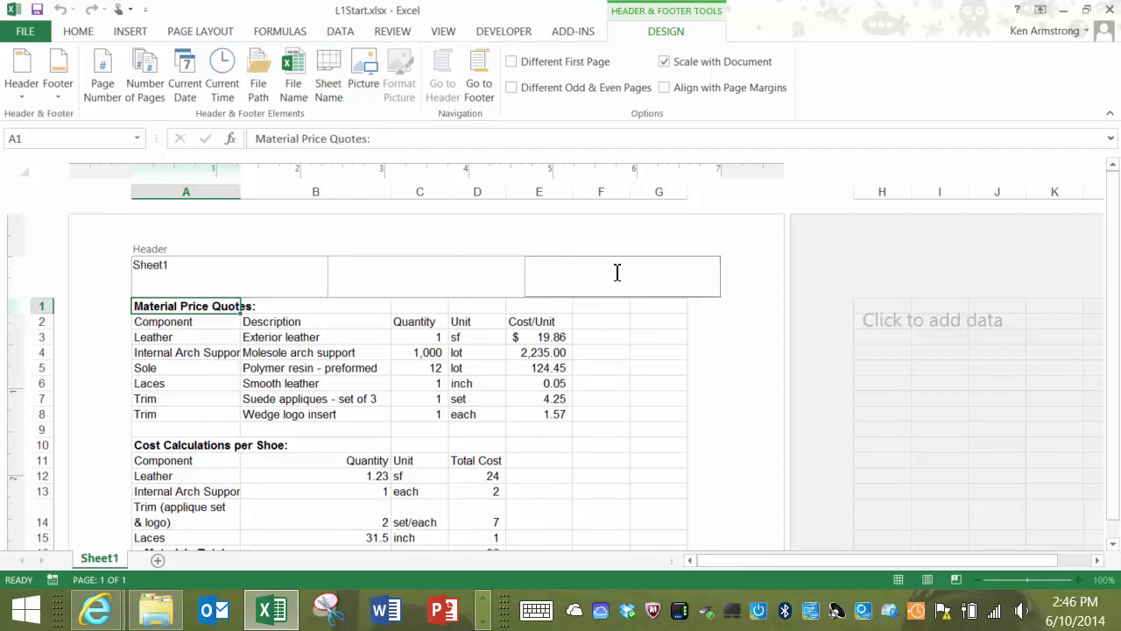
{"action": "type", "text": "Page"}
{"action": "left_click", "coordinate": [102, 77]}
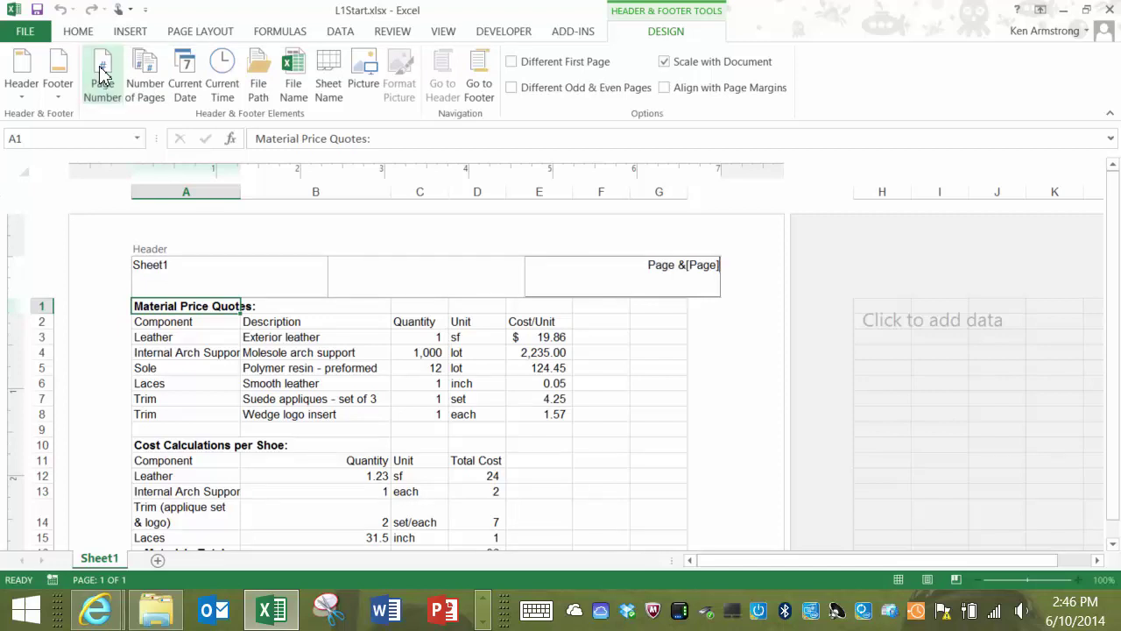
{"action": "type", "text": "of"}
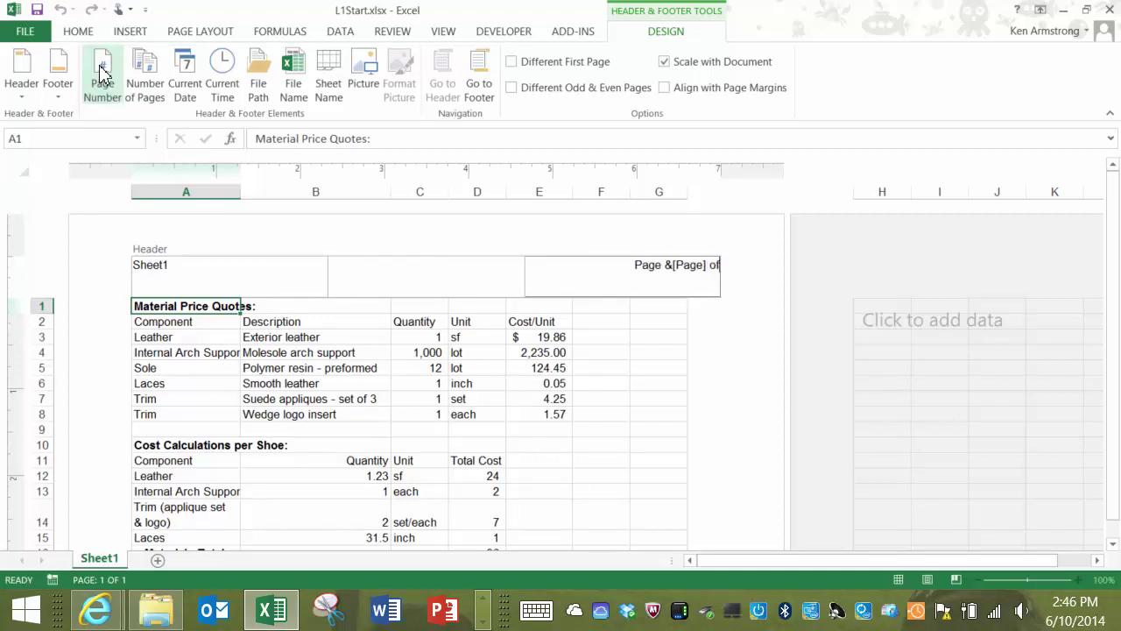
{"action": "left_click", "coordinate": [145, 75]}
{"action": "left_click", "coordinate": [395, 275]}
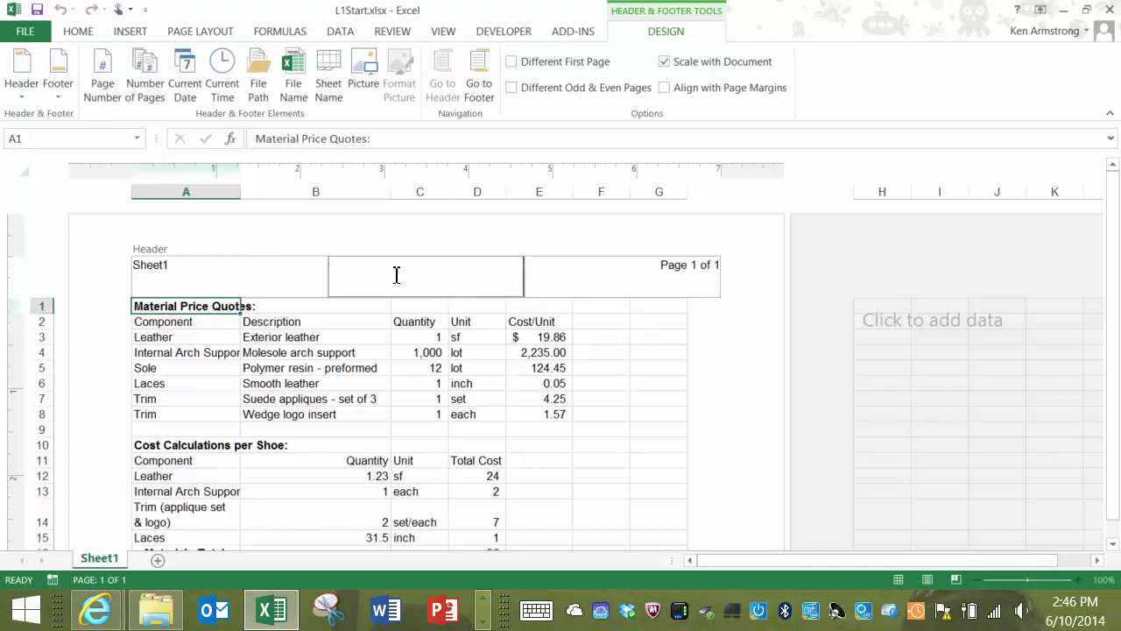
{"action": "type", "text": "Ken's Awesome Title"}
Go to the page footer and look through its left, center and right sections without entering anything.
{"action": "left_click", "coordinate": [481, 77]}
{"action": "left_click", "coordinate": [254, 253]}
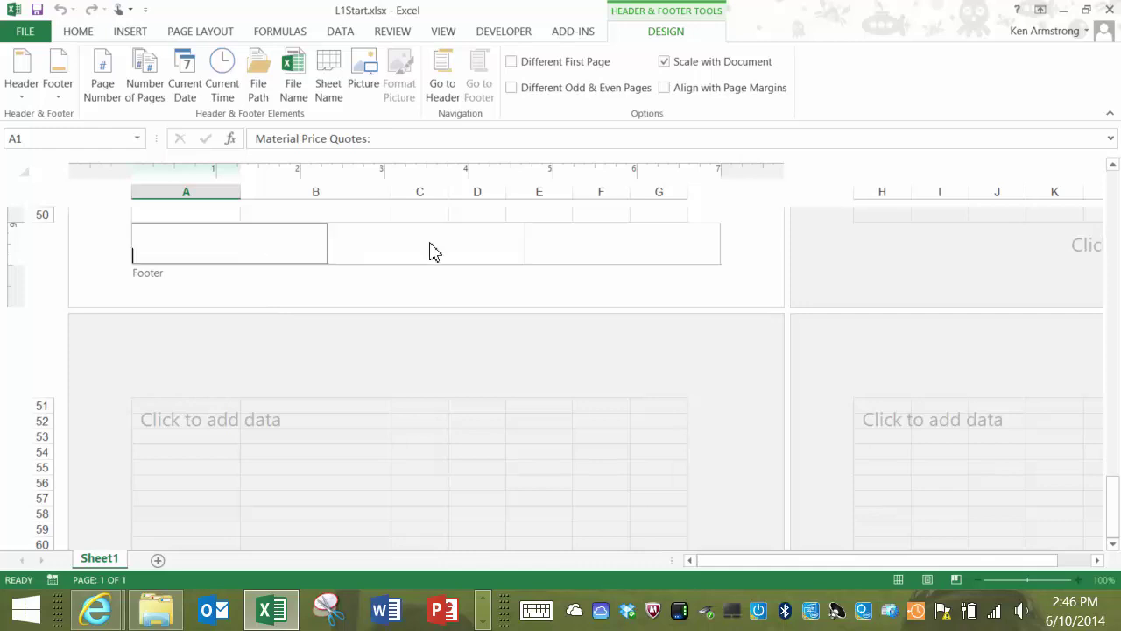
{"action": "left_click", "coordinate": [434, 251]}
{"action": "left_click", "coordinate": [551, 254]}
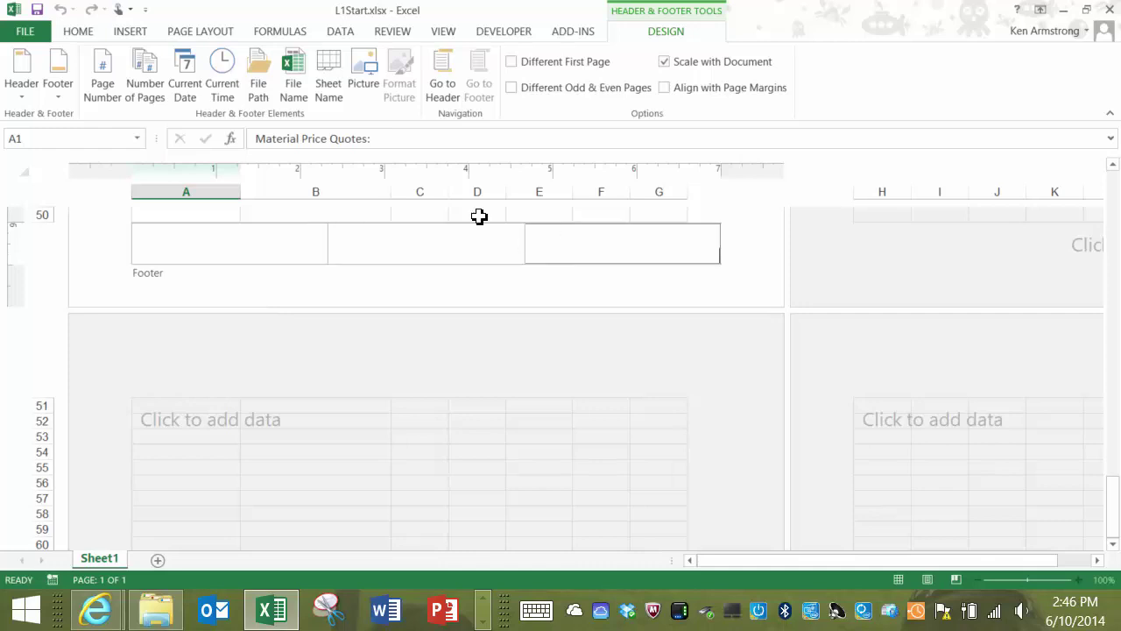
{"action": "left_click", "coordinate": [200, 32]}
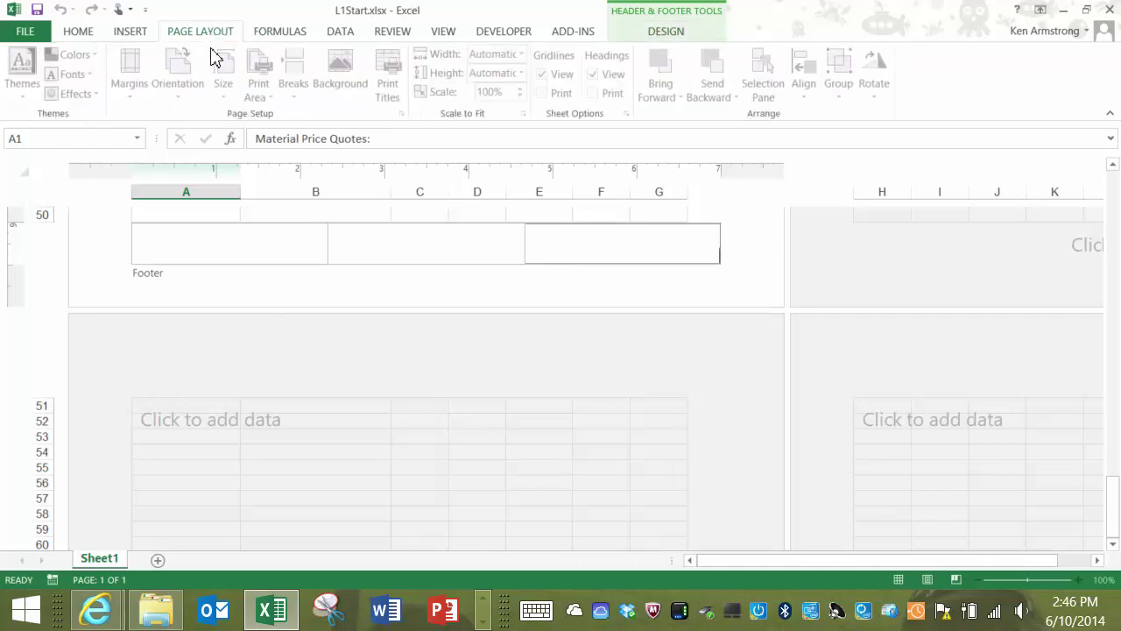
{"action": "left_click", "coordinate": [633, 306]}
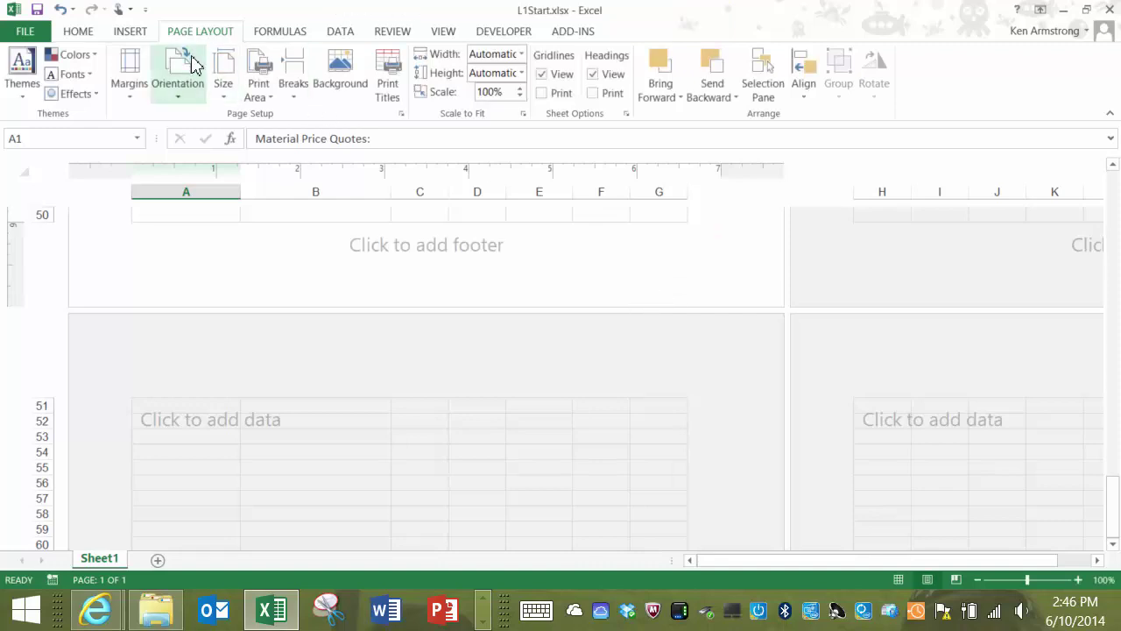
Review the margins, header/footer and page settings in Page Setup and check the sheet in print preview.
{"action": "left_click", "coordinate": [401, 115]}
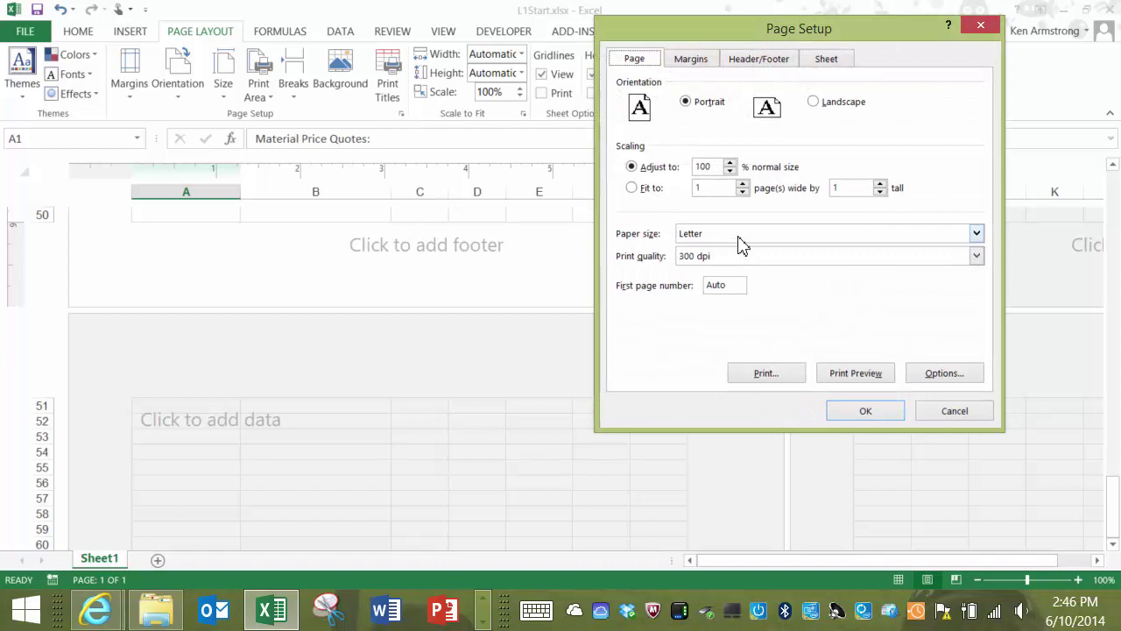
{"action": "left_click", "coordinate": [692, 63]}
{"action": "left_click", "coordinate": [751, 70]}
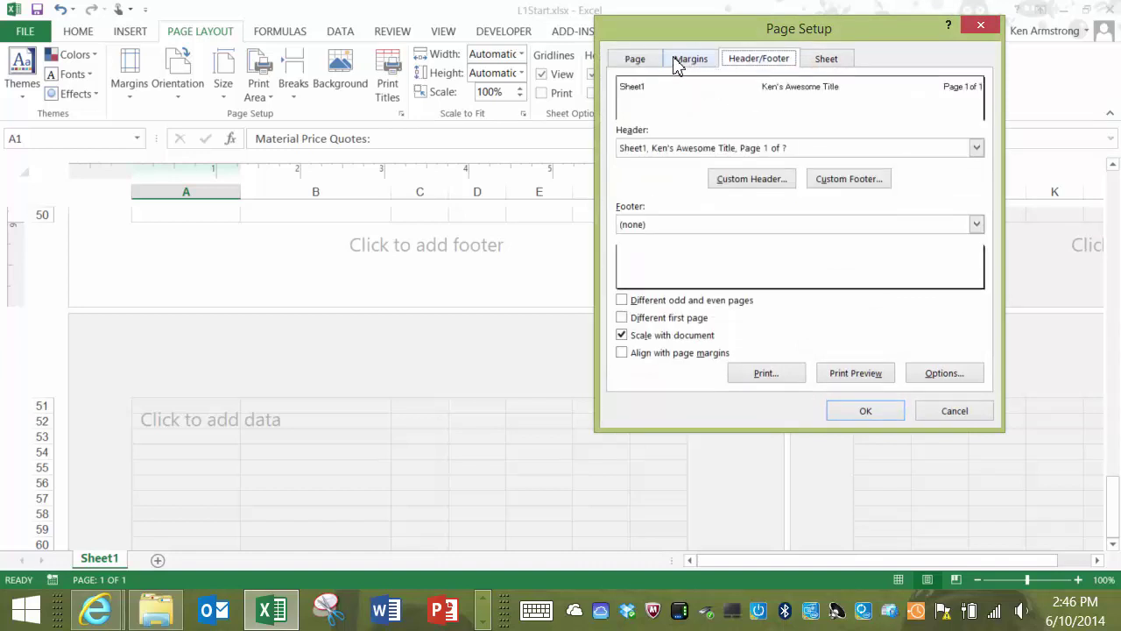
{"action": "left_click", "coordinate": [632, 63]}
{"action": "left_click", "coordinate": [864, 377]}
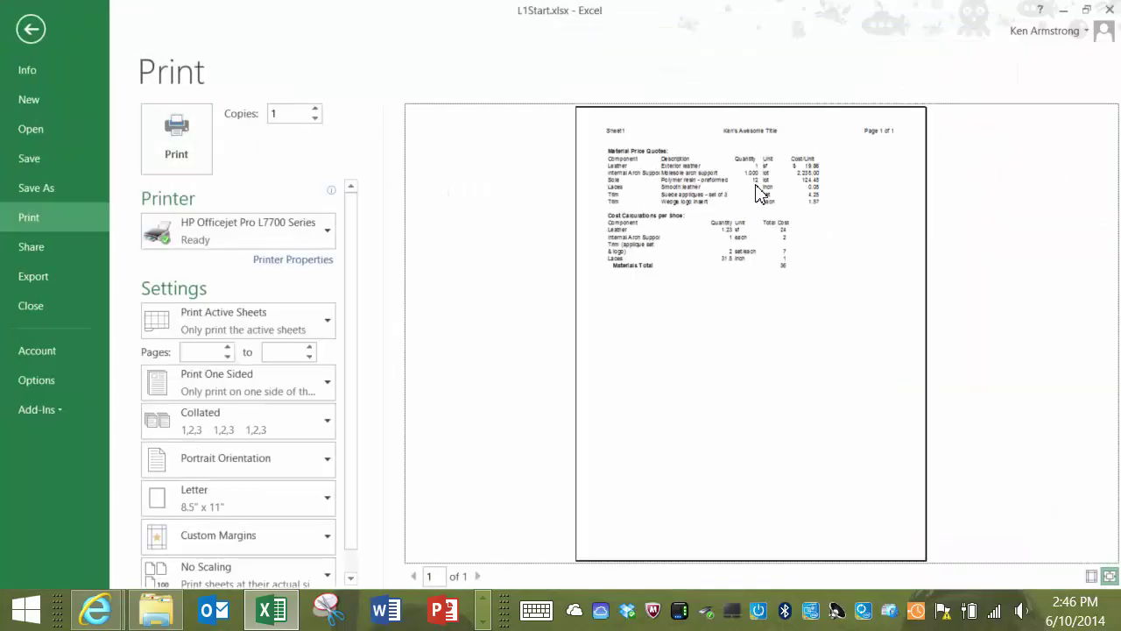
{"action": "left_click", "coordinate": [34, 35]}
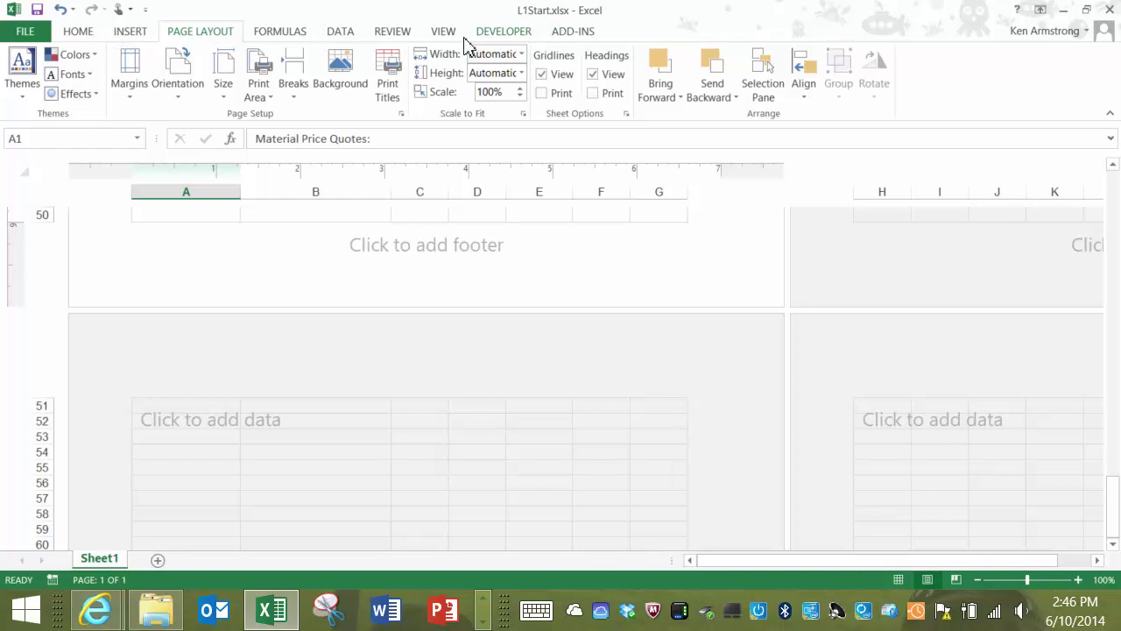
Return the sheet to Normal view and insert a blank row above the "Material Price Quotes:" heading.
{"action": "left_click", "coordinate": [436, 37]}
{"action": "left_click", "coordinate": [21, 78]}
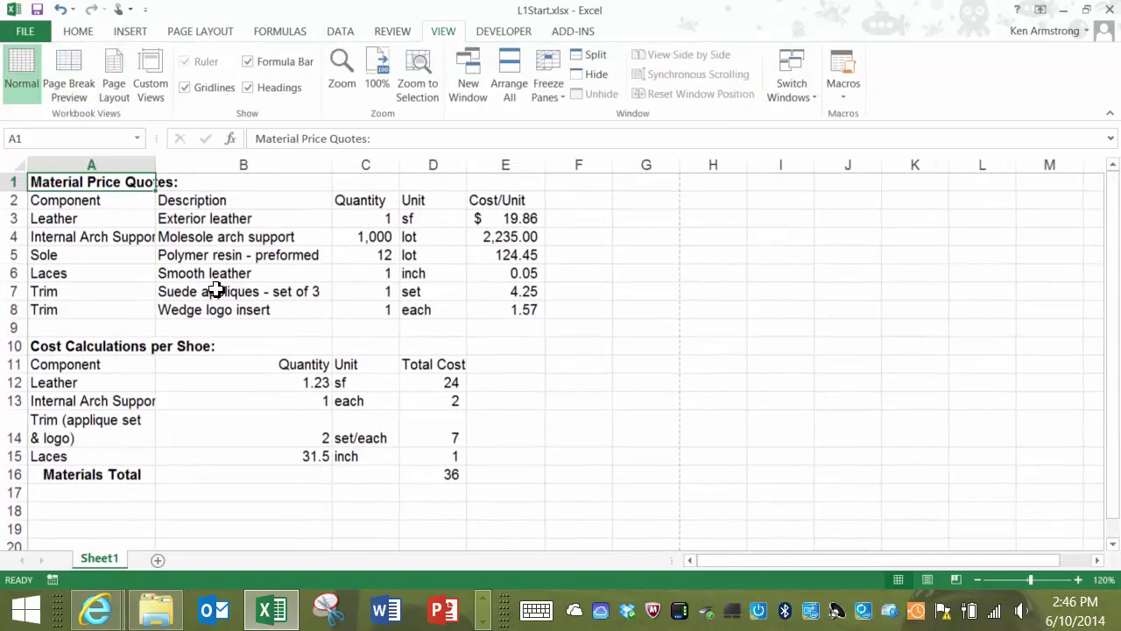
{"action": "left_click", "coordinate": [84, 200]}
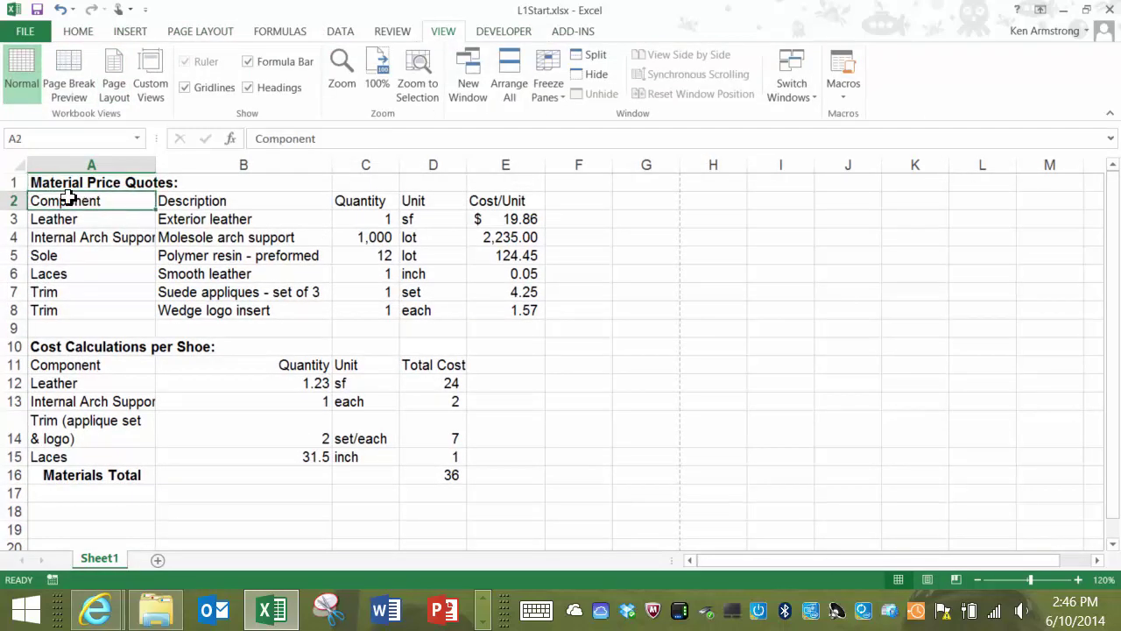
{"action": "left_click", "coordinate": [15, 182]}
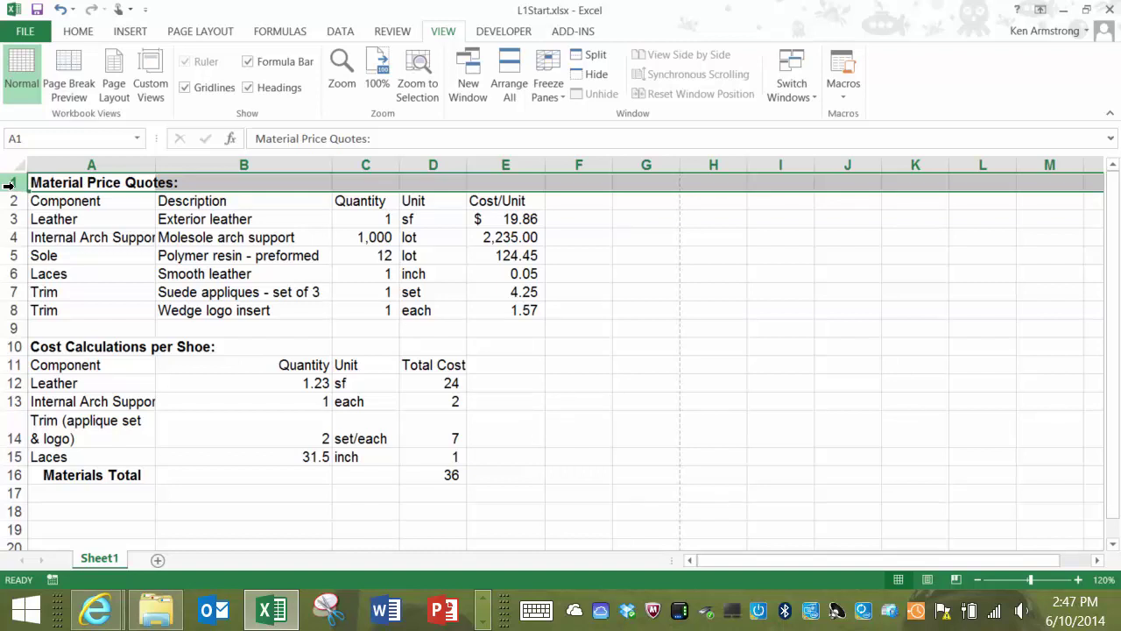
{"action": "right_click", "coordinate": [11, 184]}
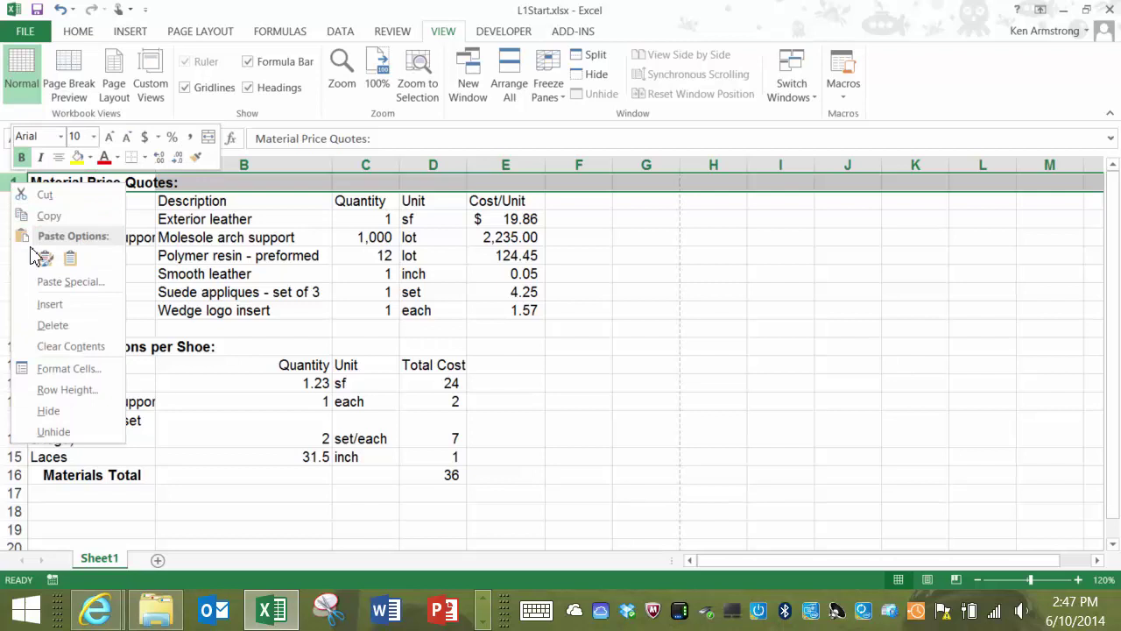
{"action": "left_click", "coordinate": [71, 304]}
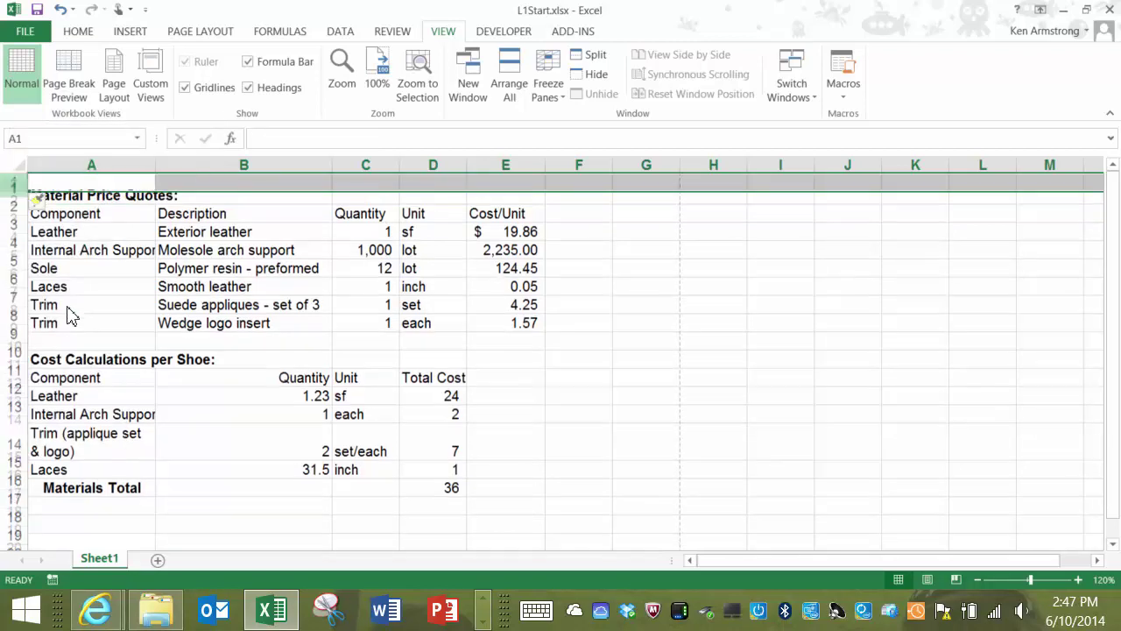
Enter a title in cell A1 made of the author's first name in possessive form followed by "Awesome Title".
{"action": "left_click", "coordinate": [83, 183]}
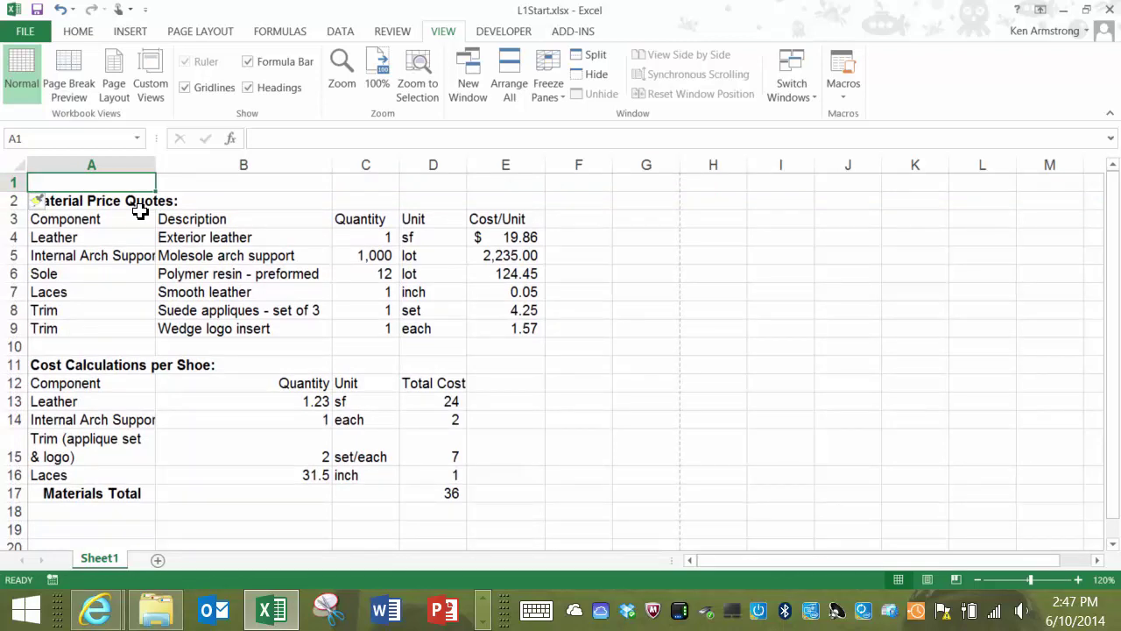
{"action": "type", "text": "Ken's"}
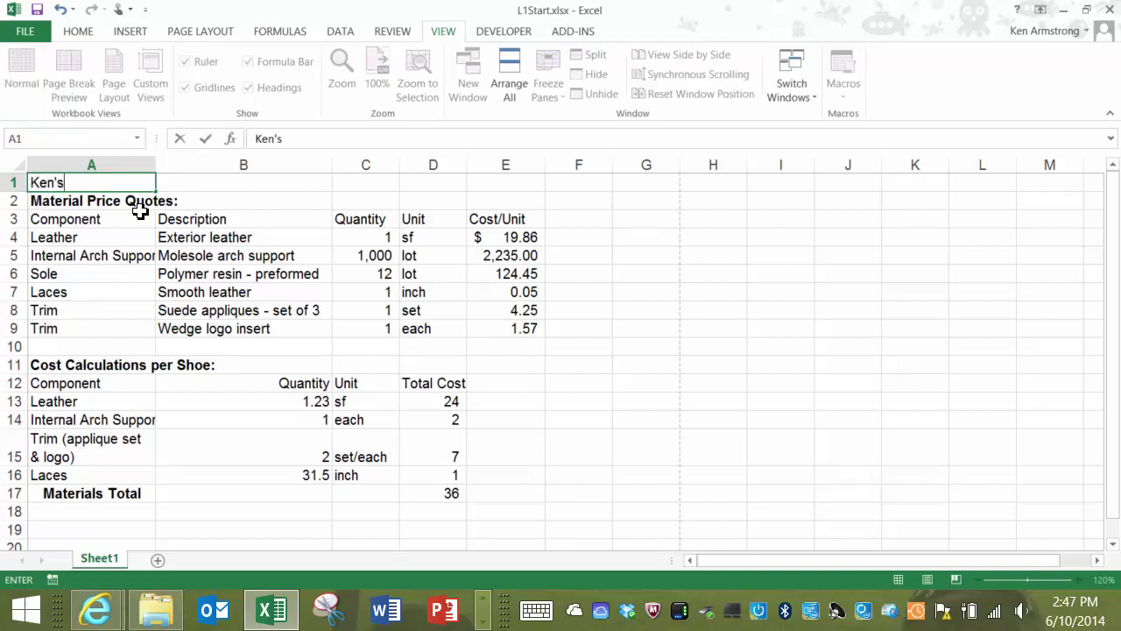
{"action": "type", "text": " Awesome Title"}
{"action": "key", "text": "ctrl+Return"}
Merge and center the title across cells A1:E1.
{"action": "key", "text": "shift+Right"}
{"action": "key", "text": "shift+Right"}
{"action": "key", "text": "shift+Right"}
{"action": "key", "text": "shift+Right"}
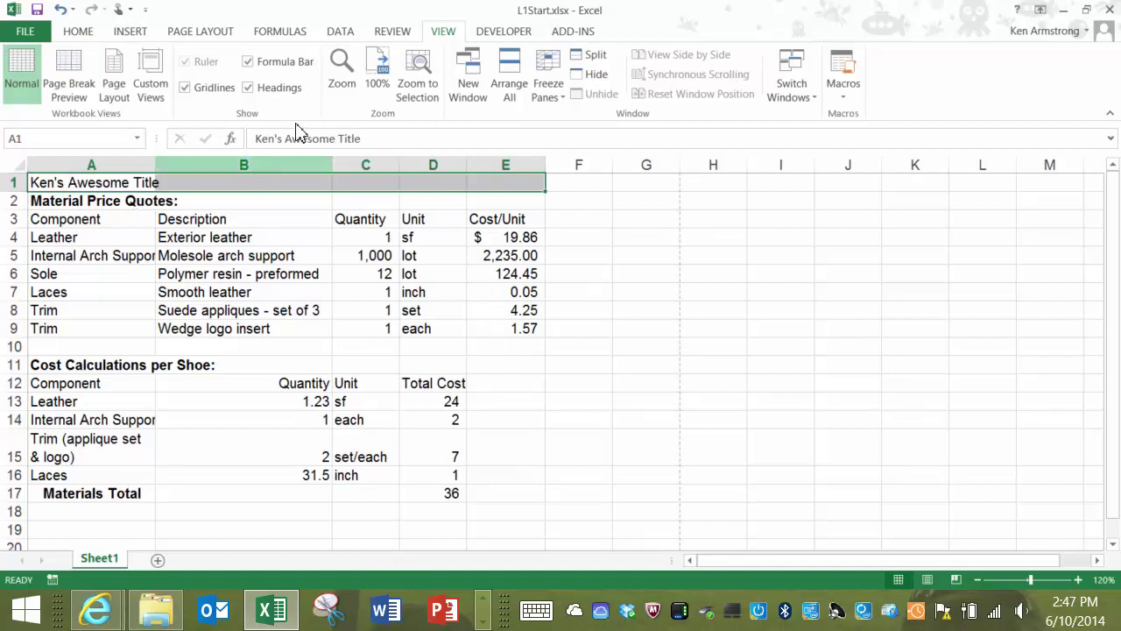
{"action": "left_click", "coordinate": [76, 37]}
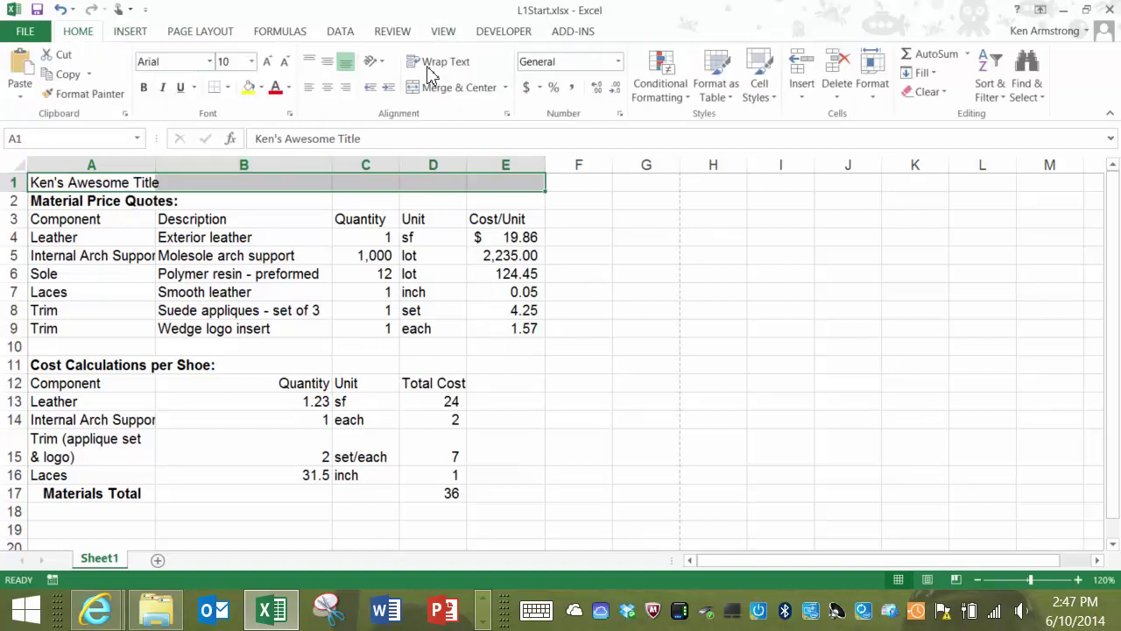
{"action": "left_click", "coordinate": [457, 88]}
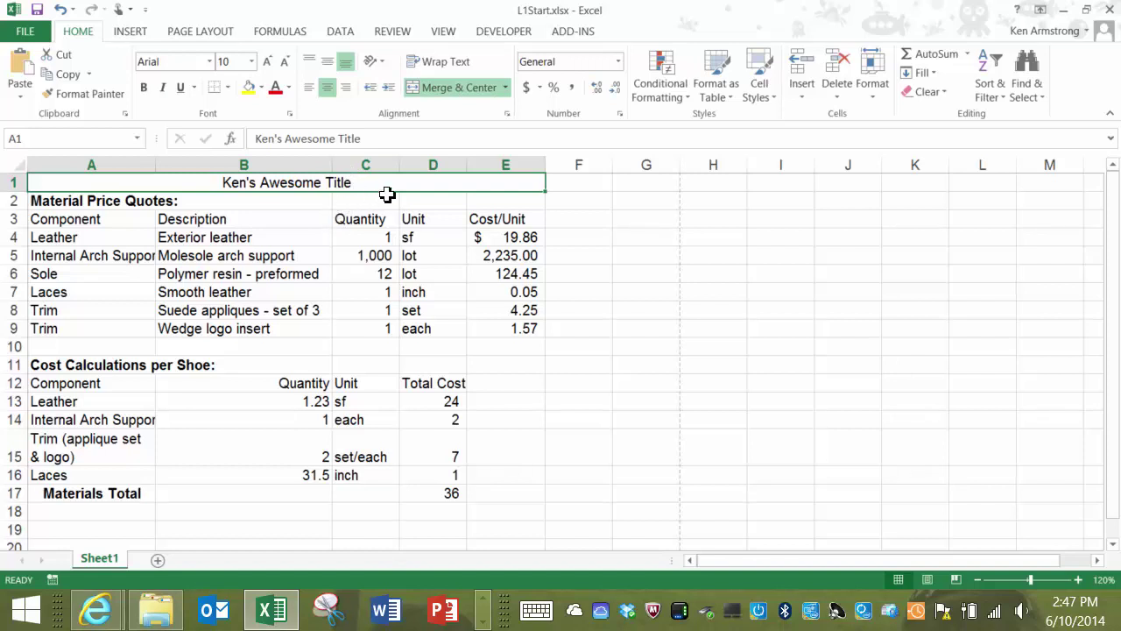
Unmerge the title cells in row 1, and merge and center A1:E1 again.
{"action": "left_click", "coordinate": [506, 88]}
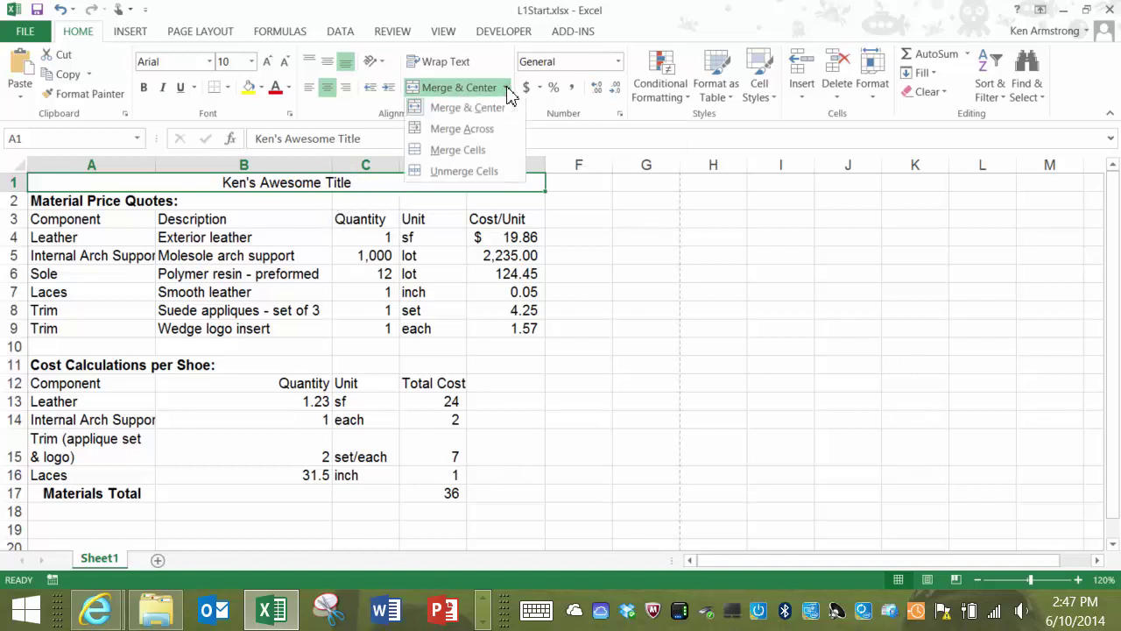
{"action": "left_click", "coordinate": [464, 172]}
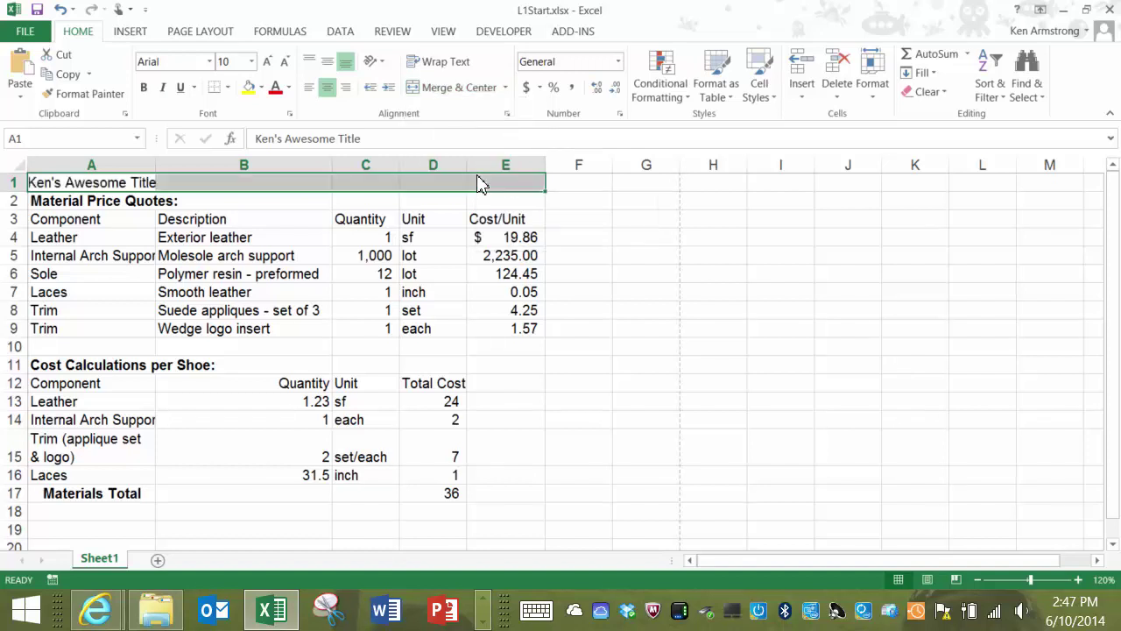
{"action": "left_click", "coordinate": [461, 90]}
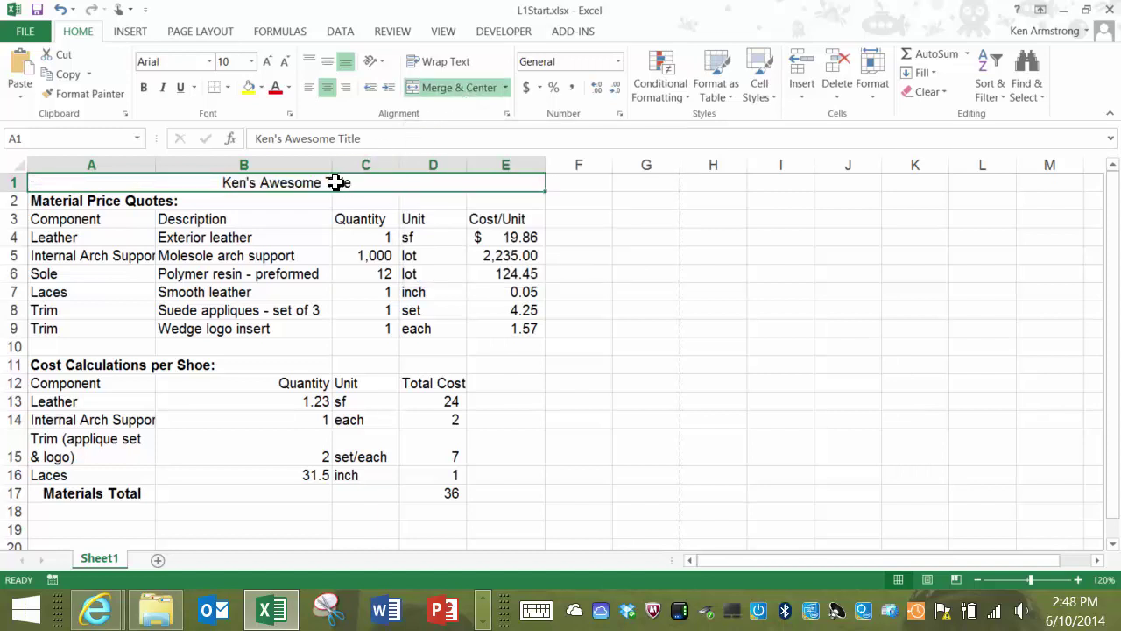
Examine the Materials Total formula in D17 and the Total Cost cells D13:D16 that it adds up.
{"action": "left_click", "coordinate": [234, 219]}
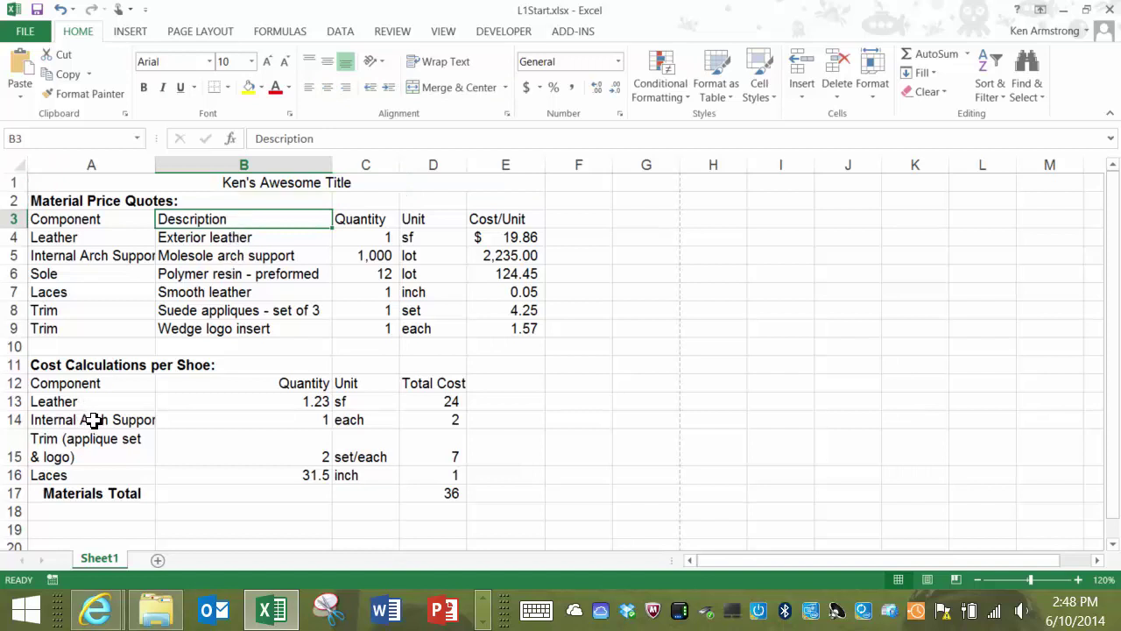
{"action": "left_click", "coordinate": [436, 496]}
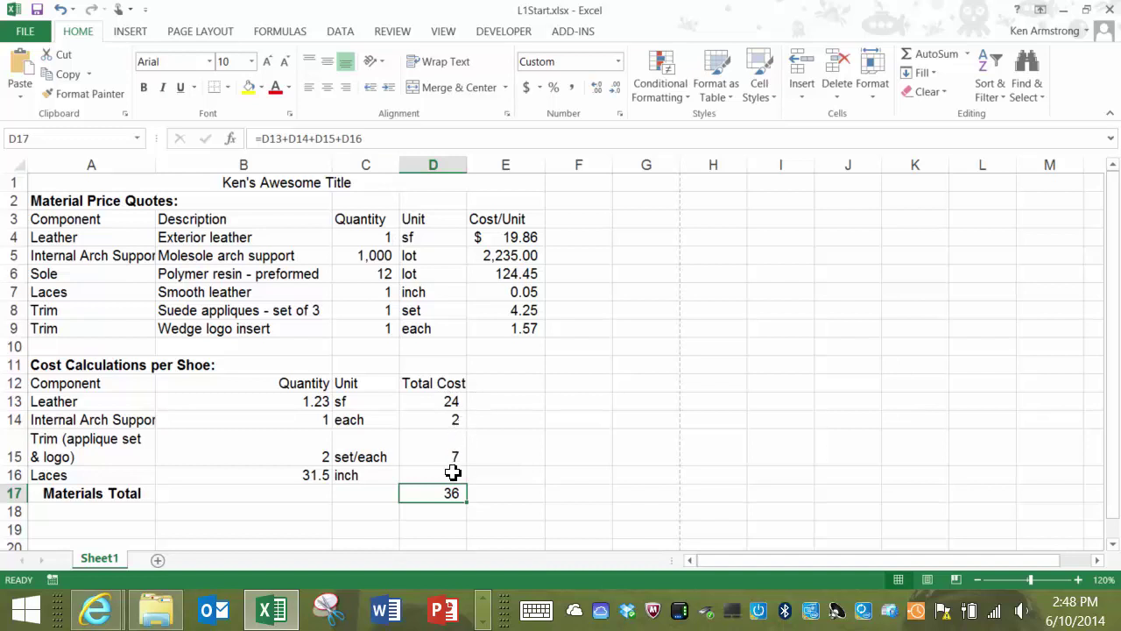
{"action": "left_click_drag", "start_coordinate": [440, 403], "coordinate": [452, 473]}
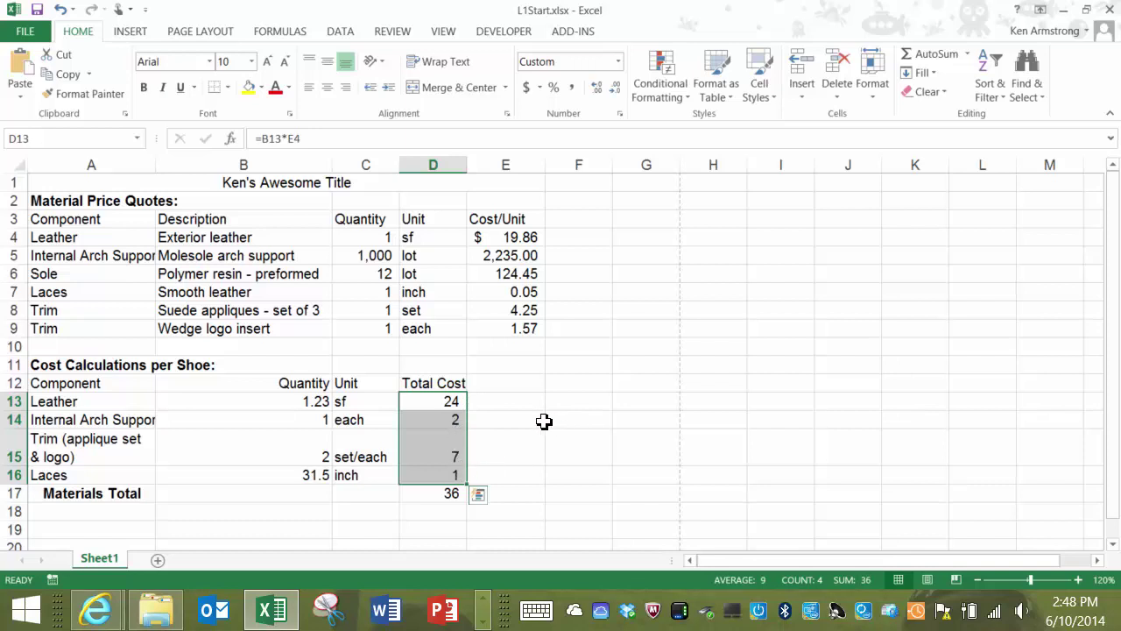
{"action": "left_click", "coordinate": [446, 494]}
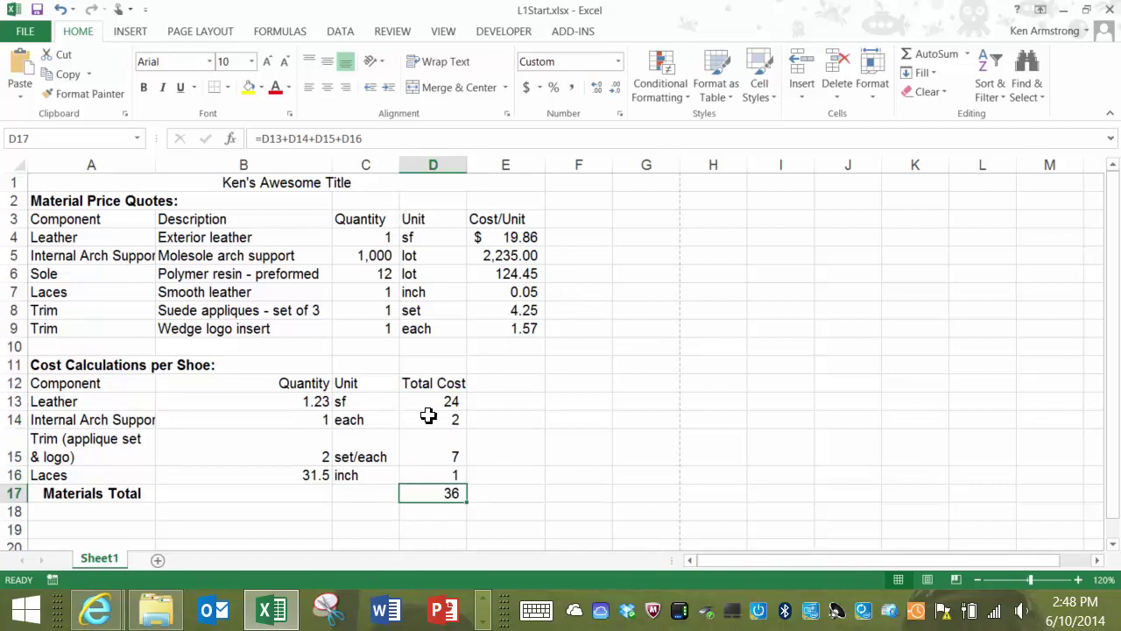
{"action": "double_click", "coordinate": [452, 494]}
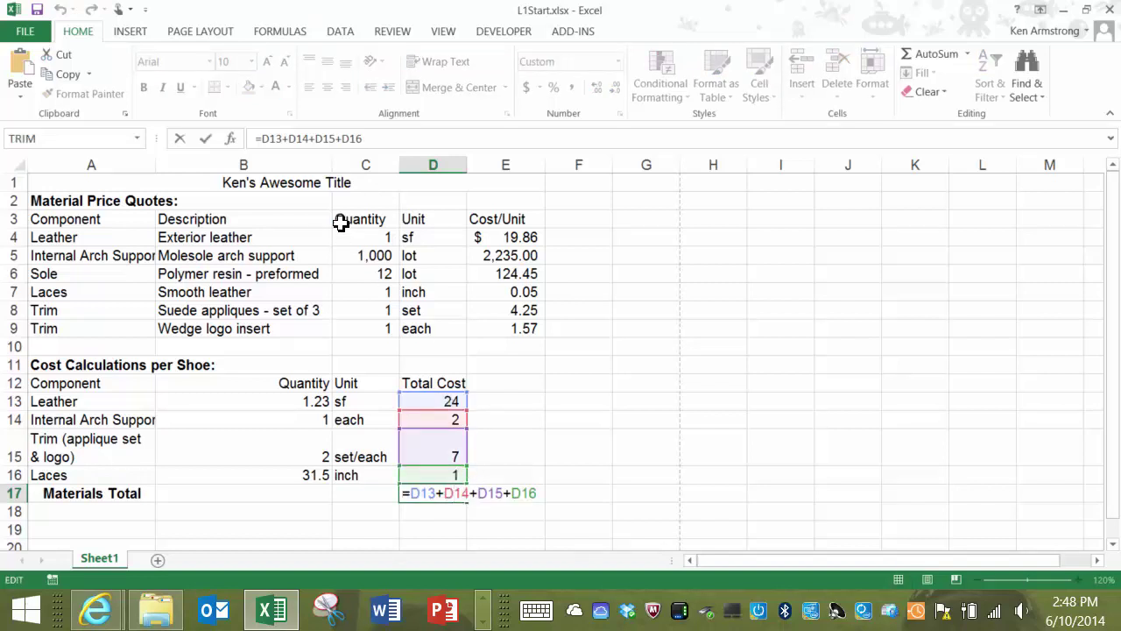
{"action": "left_click", "coordinate": [296, 138]}
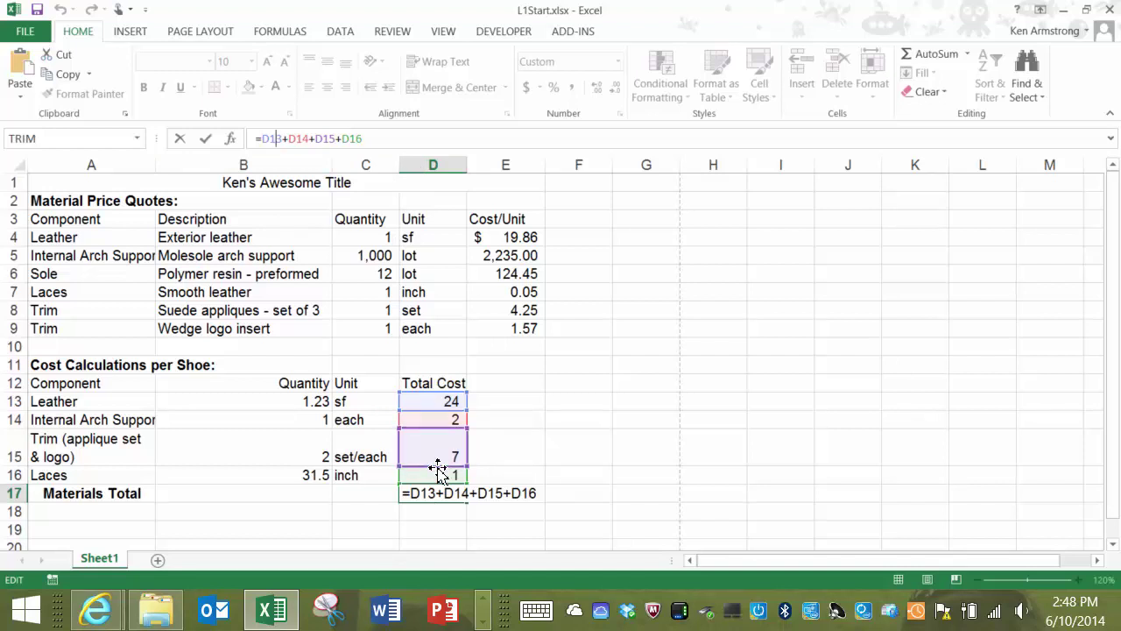
{"action": "key", "text": "Return"}
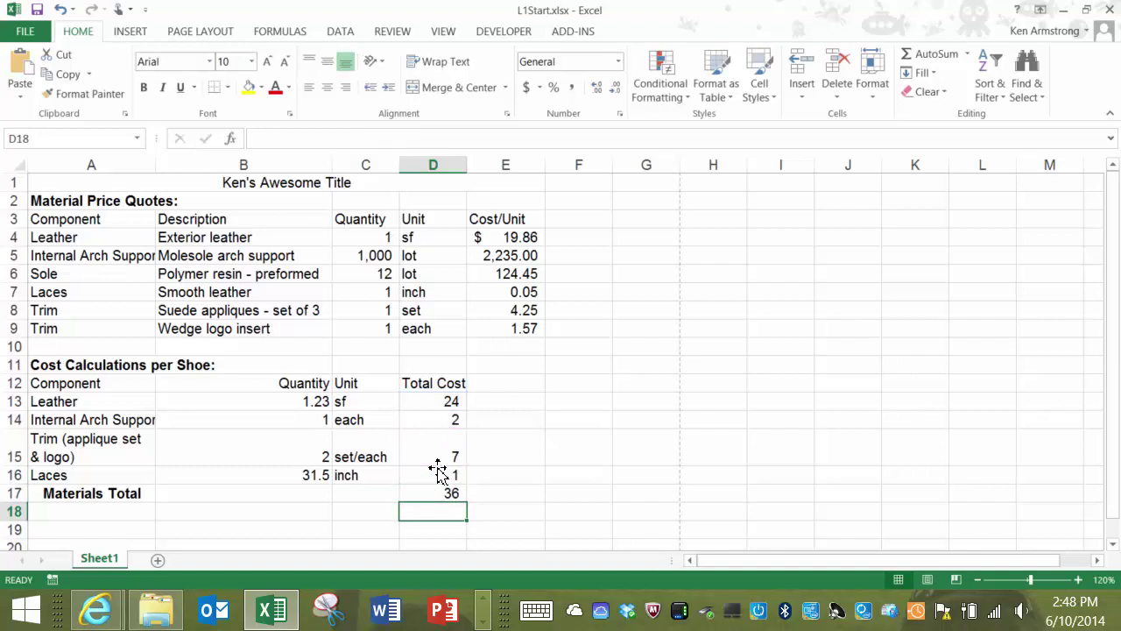
{"action": "left_click", "coordinate": [437, 471]}
{"action": "key", "text": "shift+Up"}
{"action": "key", "text": "shift+Up"}
{"action": "key", "text": "shift+Up"}
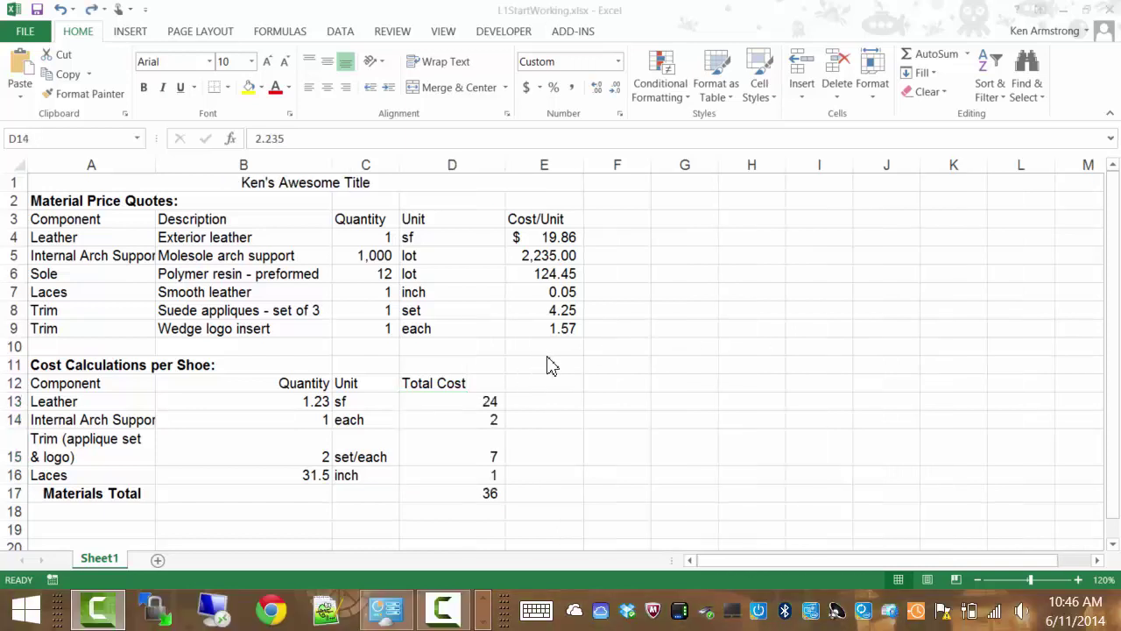
Examine the underlying contents of the Total Cost cells D13 through D17, starting with the Internal Arch Support cost in D14.
{"action": "left_click", "coordinate": [472, 421]}
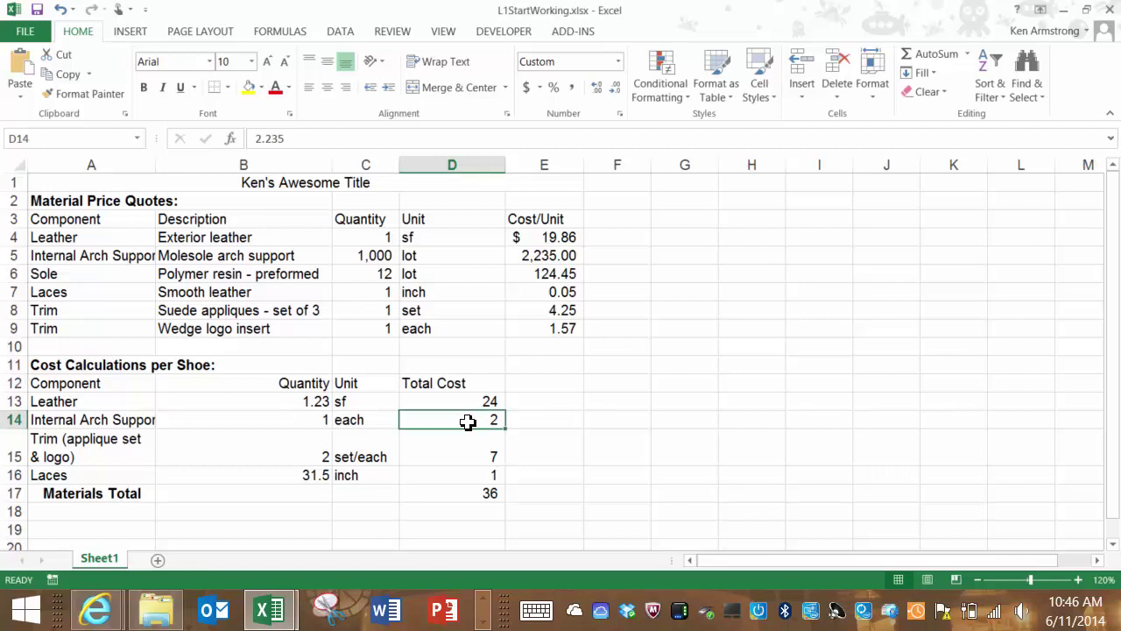
{"action": "left_click", "coordinate": [310, 138]}
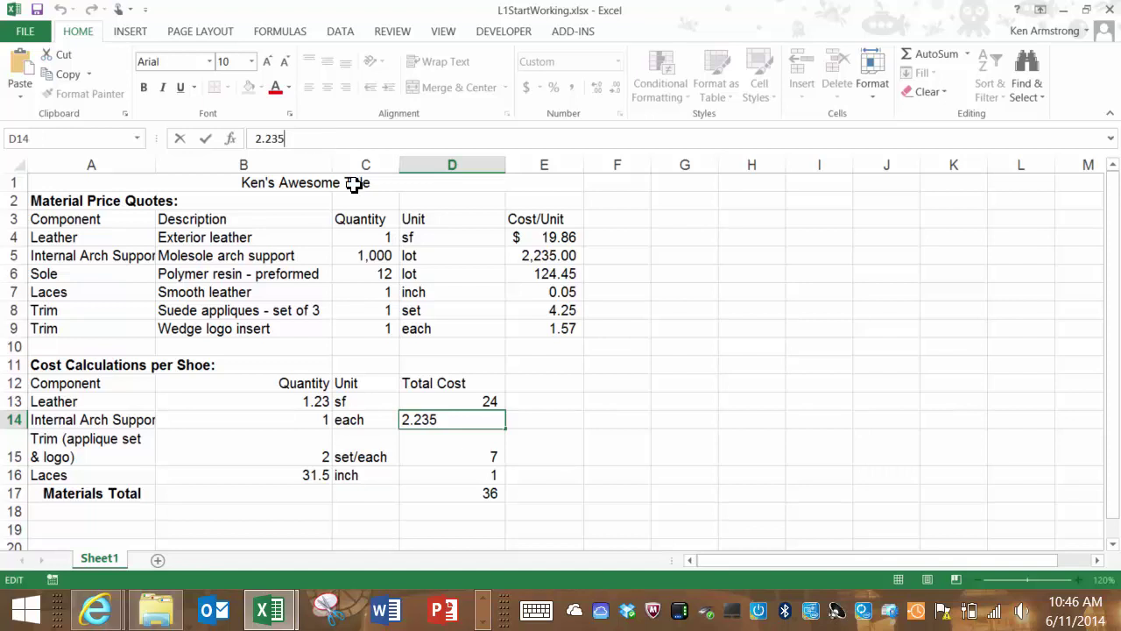
{"action": "key", "text": "Return"}
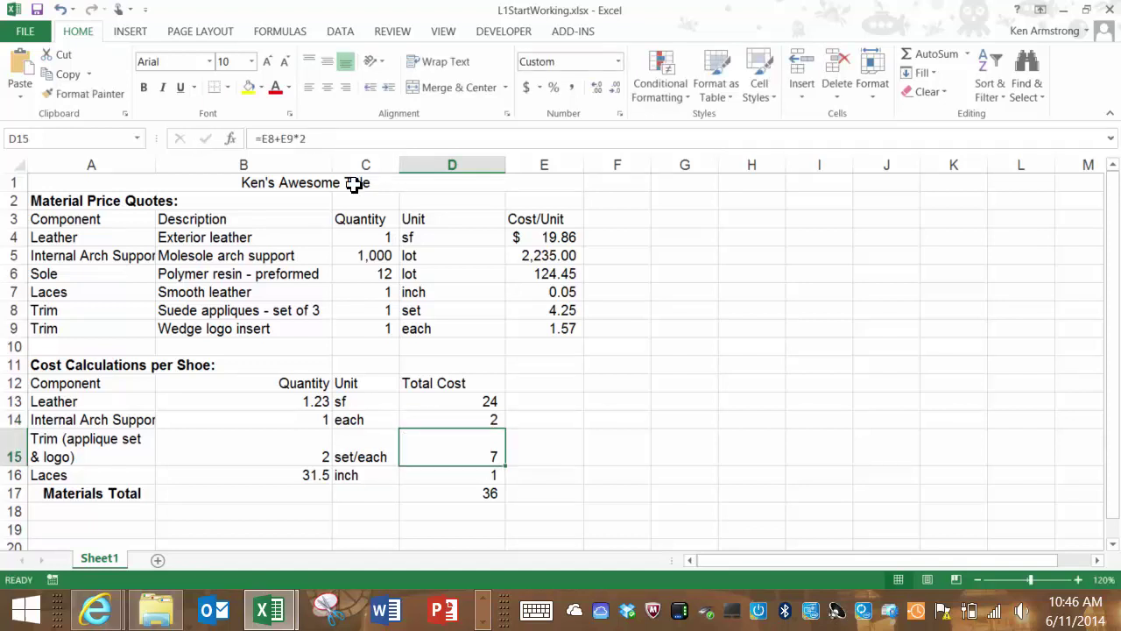
{"action": "key", "text": "Up"}
{"action": "key", "text": "Down"}
{"action": "key", "text": "Down"}
{"action": "key", "text": "Up"}
{"action": "key", "text": "Up"}
{"action": "key", "text": "Up"}
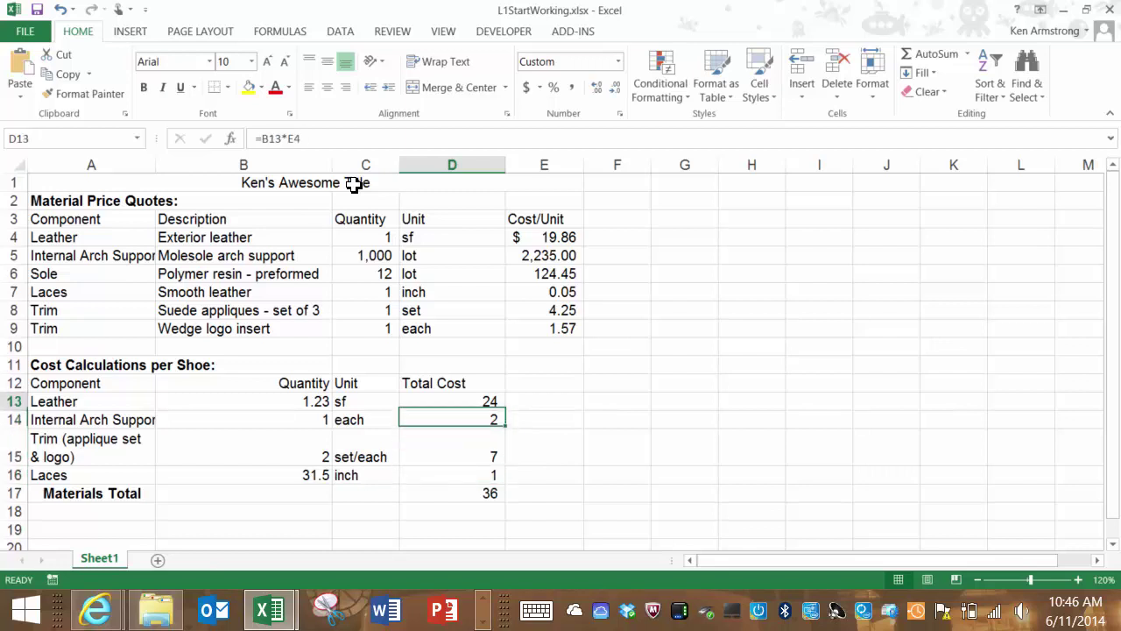
{"action": "key", "text": "Down"}
{"action": "key", "text": "Down"}
{"action": "key", "text": "Down"}
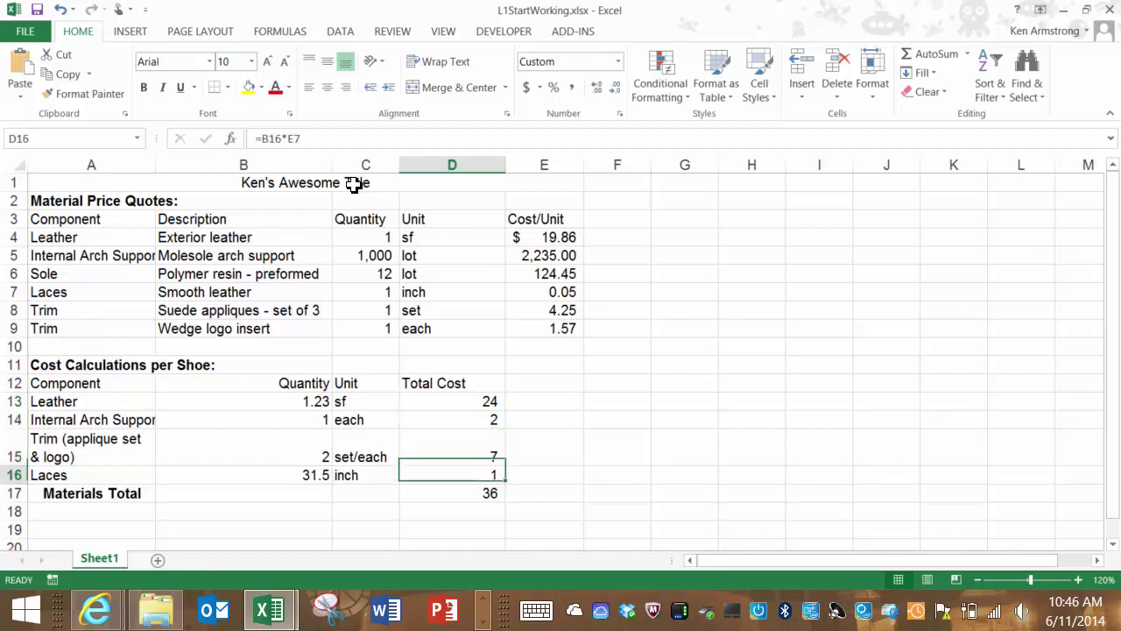
{"action": "key", "text": "Down"}
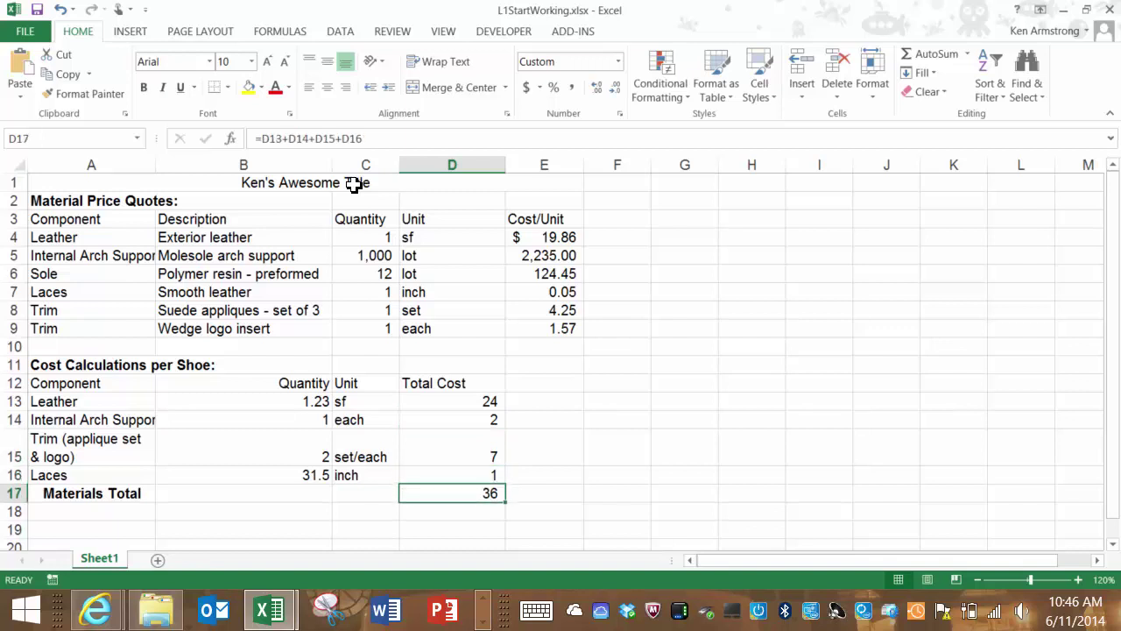
Apply the General number format to the Internal Arch Support cost in D14.
{"action": "left_click", "coordinate": [463, 421]}
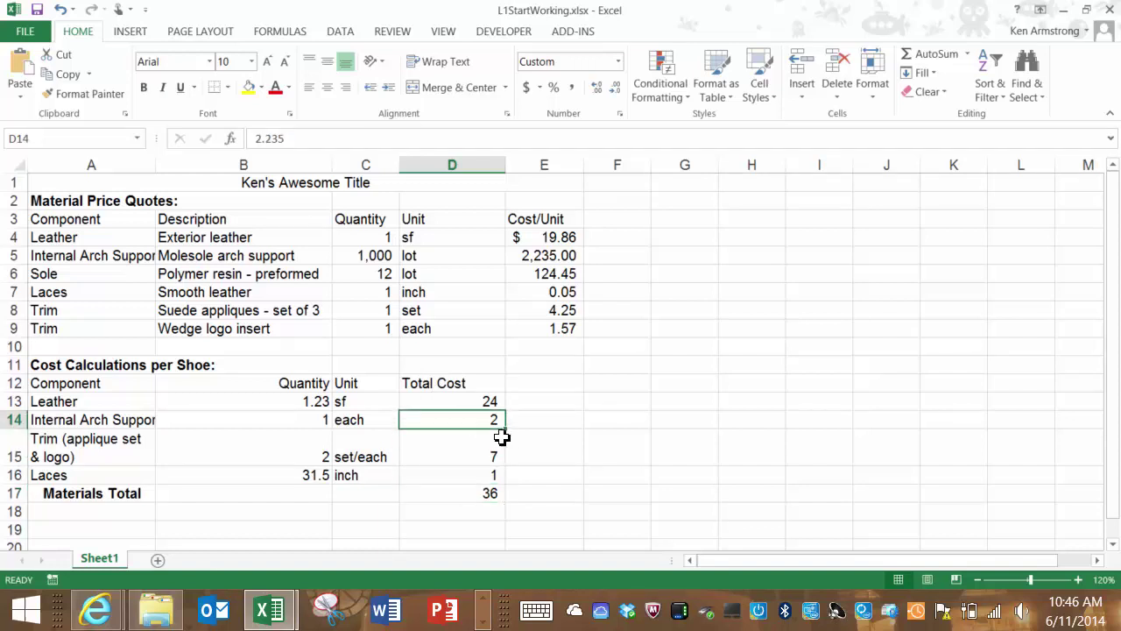
{"action": "key", "text": "ctrl+shift+grave"}
Select all cells of the worksheet and apply the General number format to them.
{"action": "left_click", "coordinate": [14, 165]}
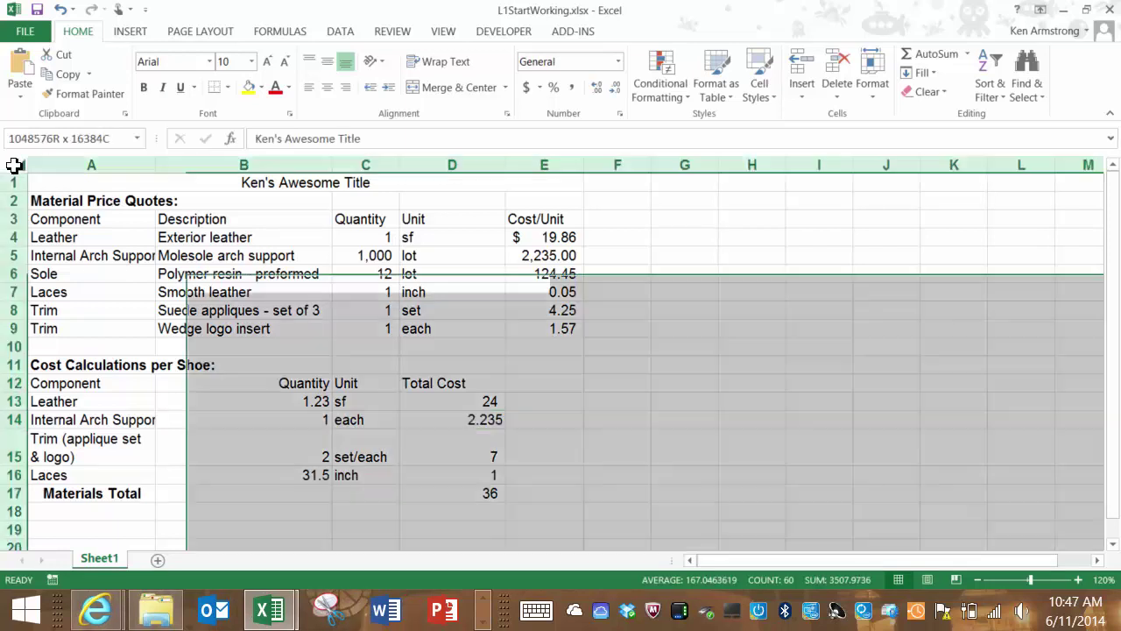
{"action": "left_click", "coordinate": [220, 198]}
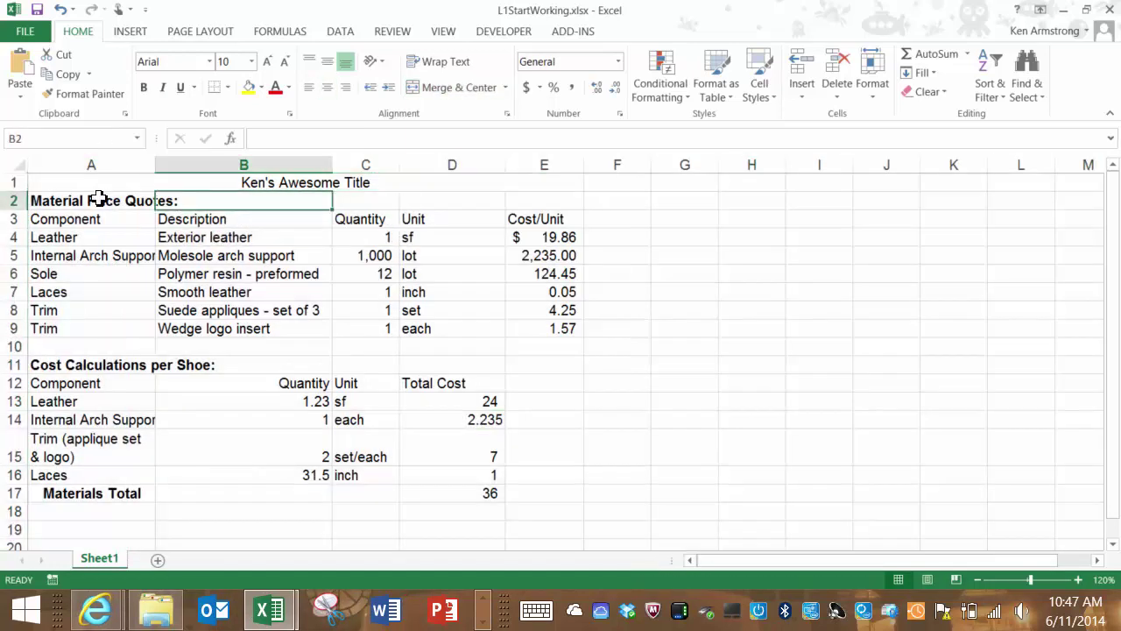
{"action": "left_click_drag", "start_coordinate": [132, 188], "coordinate": [430, 498]}
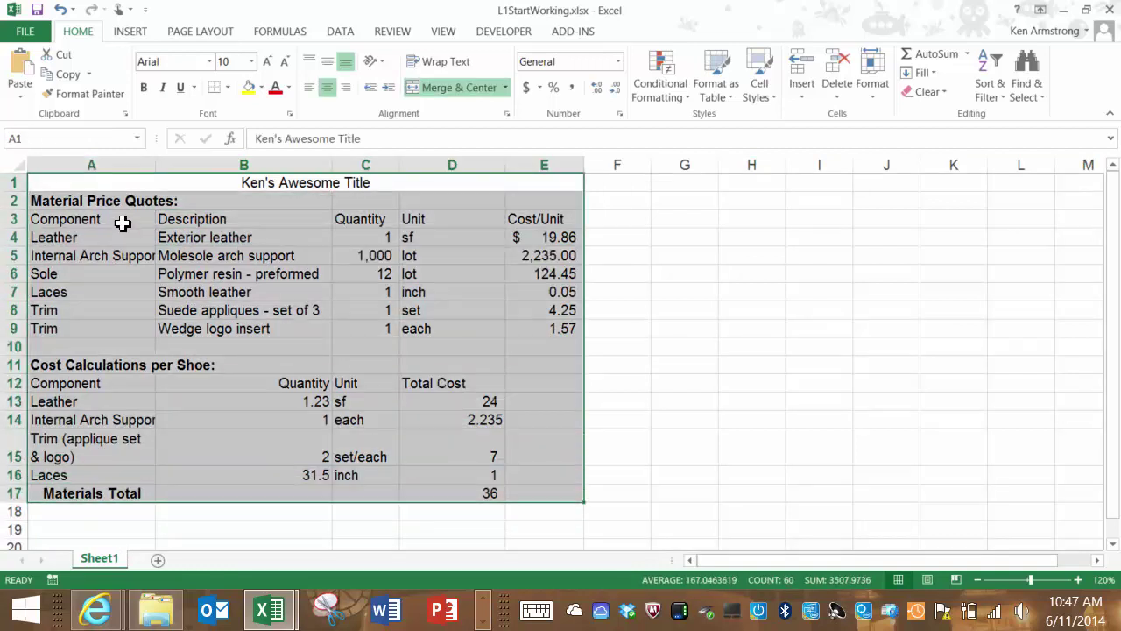
{"action": "left_click", "coordinate": [14, 164]}
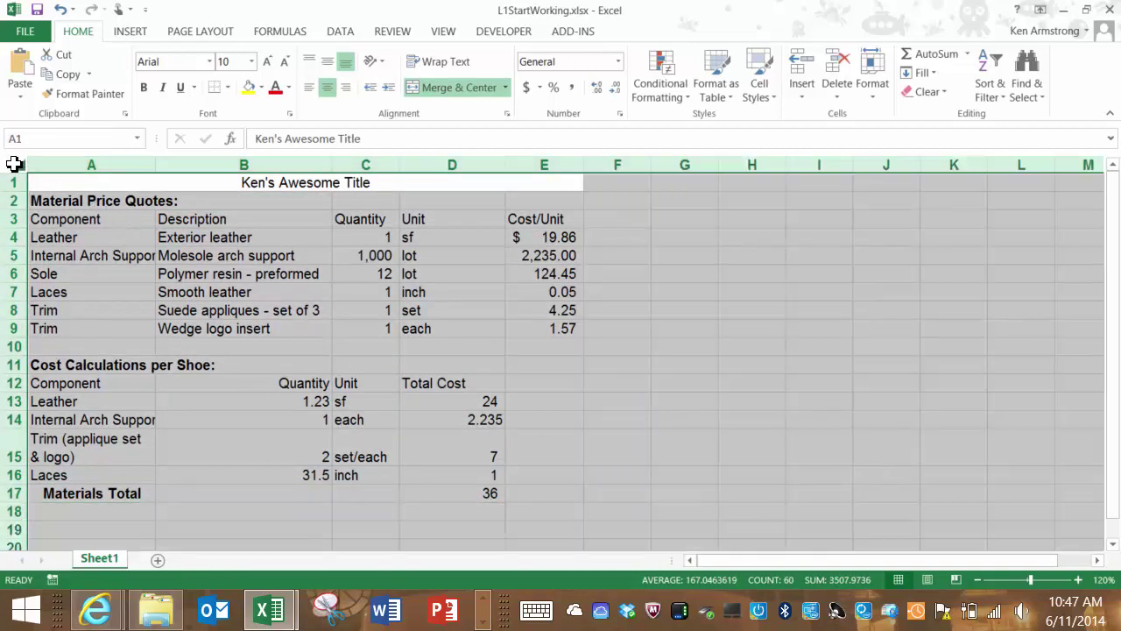
{"action": "left_click", "coordinate": [177, 291]}
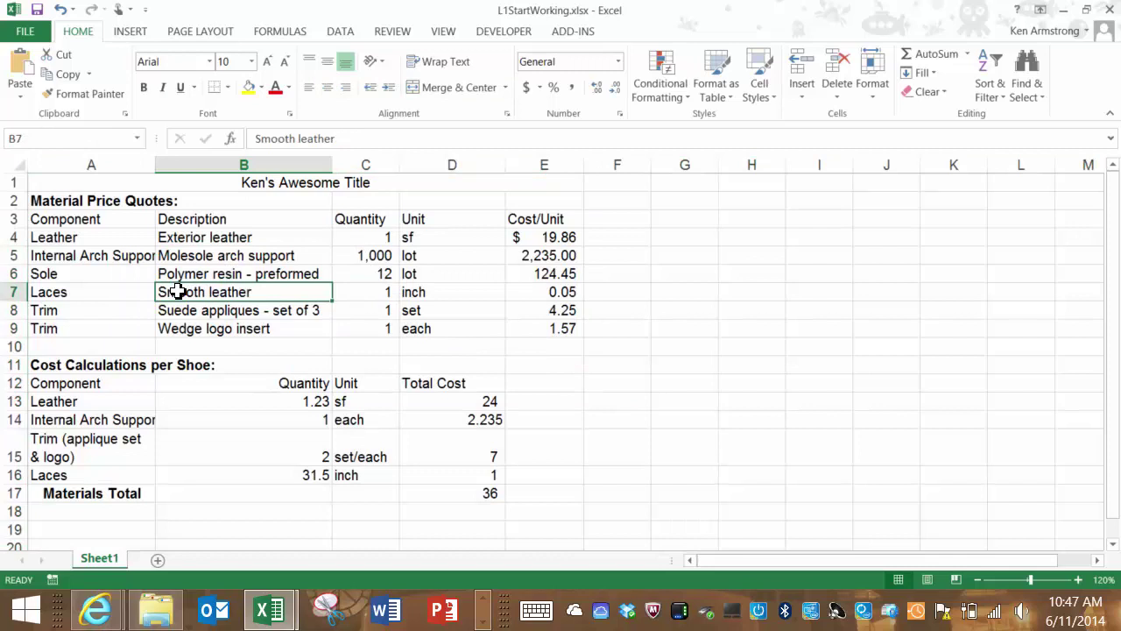
{"action": "key", "text": "ctrl+a"}
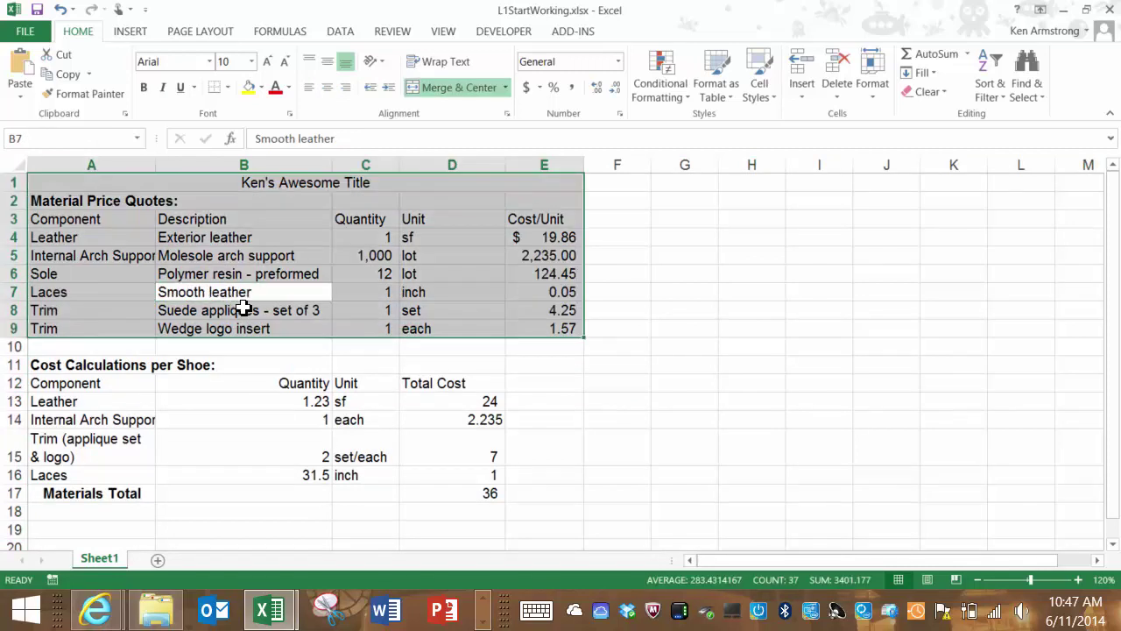
{"action": "left_click", "coordinate": [220, 310]}
{"action": "left_click", "coordinate": [19, 164]}
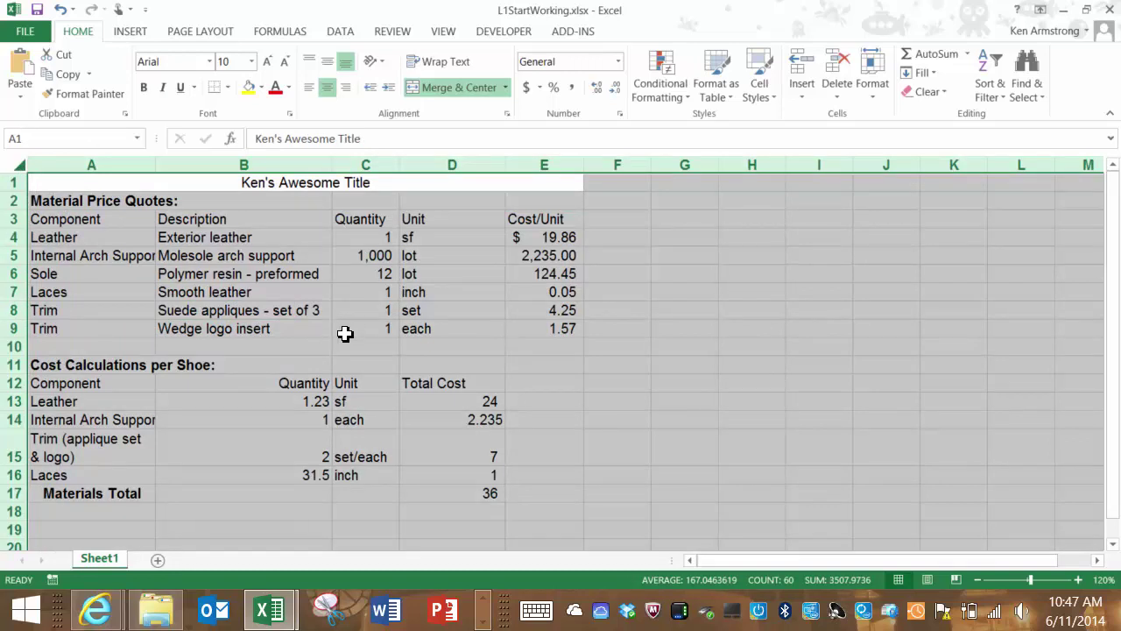
{"action": "key", "text": "ctrl+shift+asciitilde"}
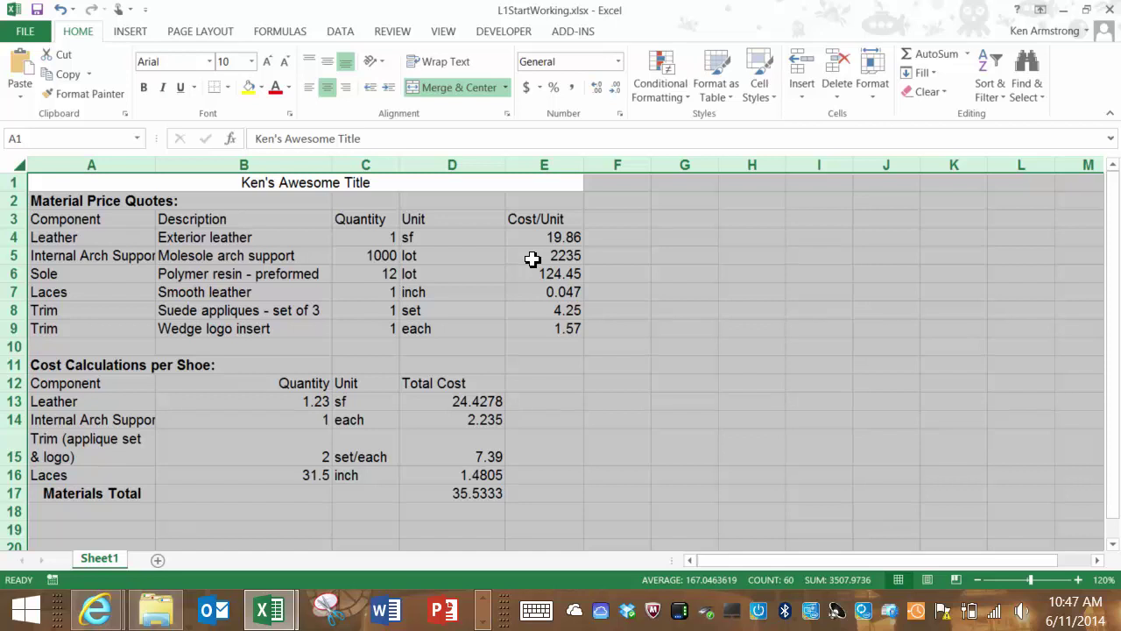
Undo the General number format applied to the whole worksheet.
{"action": "key", "text": "ctrl+z"}
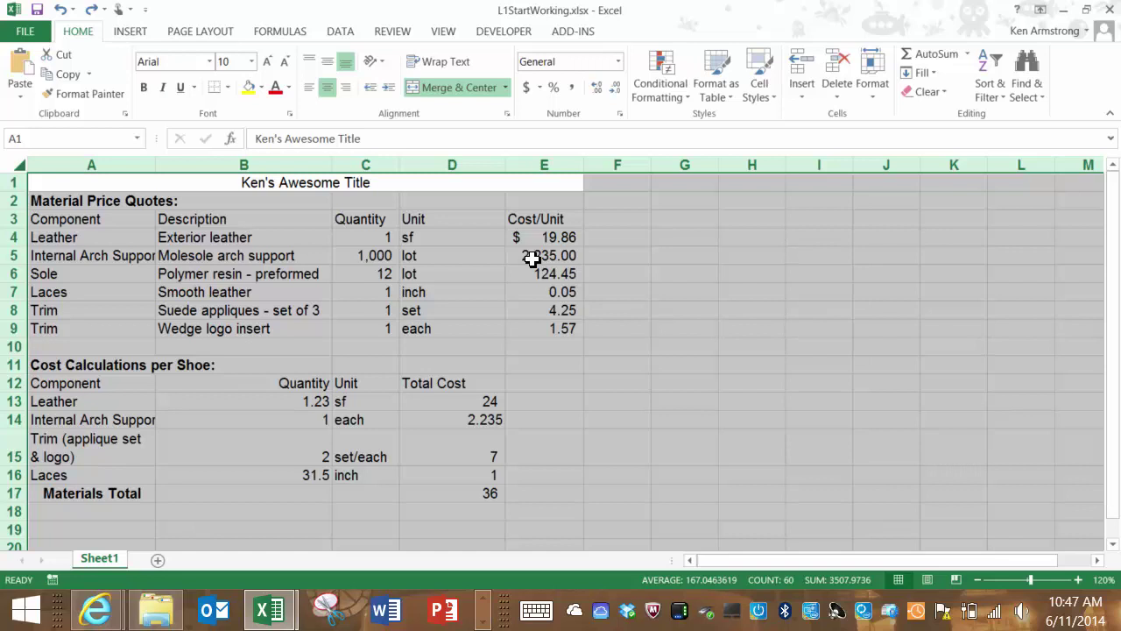
{"action": "key", "text": "ctrl+z"}
{"action": "key", "text": "ctrl+z"}
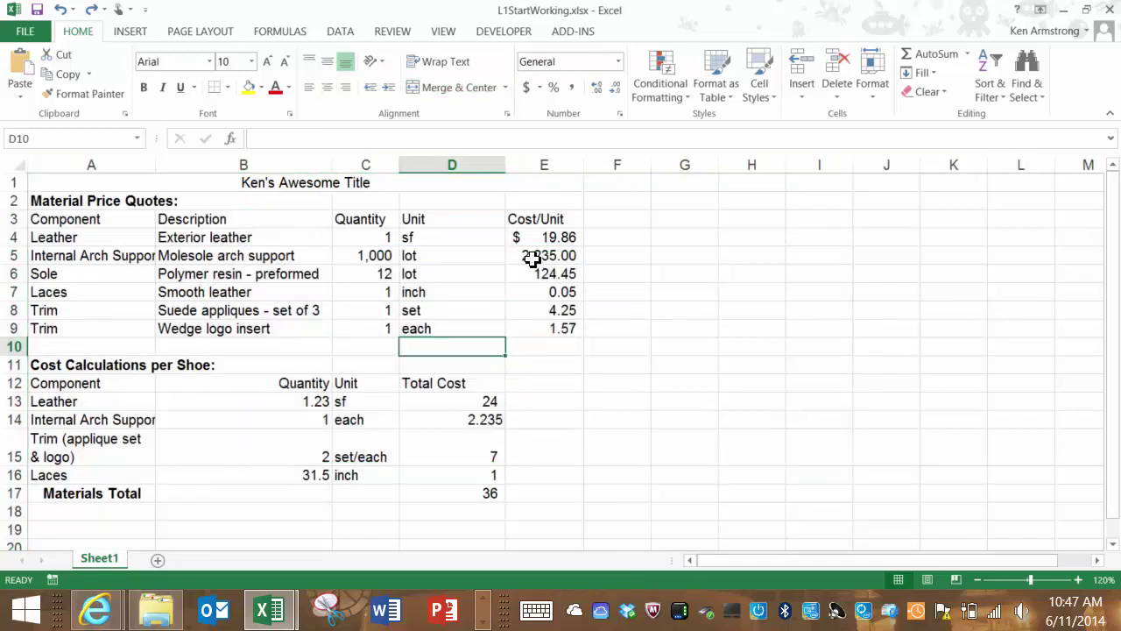
Apply the Accounting number format with dollar signs to the costs in D13:D16, and undo it.
{"action": "key", "text": "Down"}
{"action": "key", "text": "Down"}
{"action": "key", "text": "Down"}
{"action": "key", "text": "shift+Down"}
{"action": "key", "text": "shift+Down"}
{"action": "key", "text": "shift+Down"}
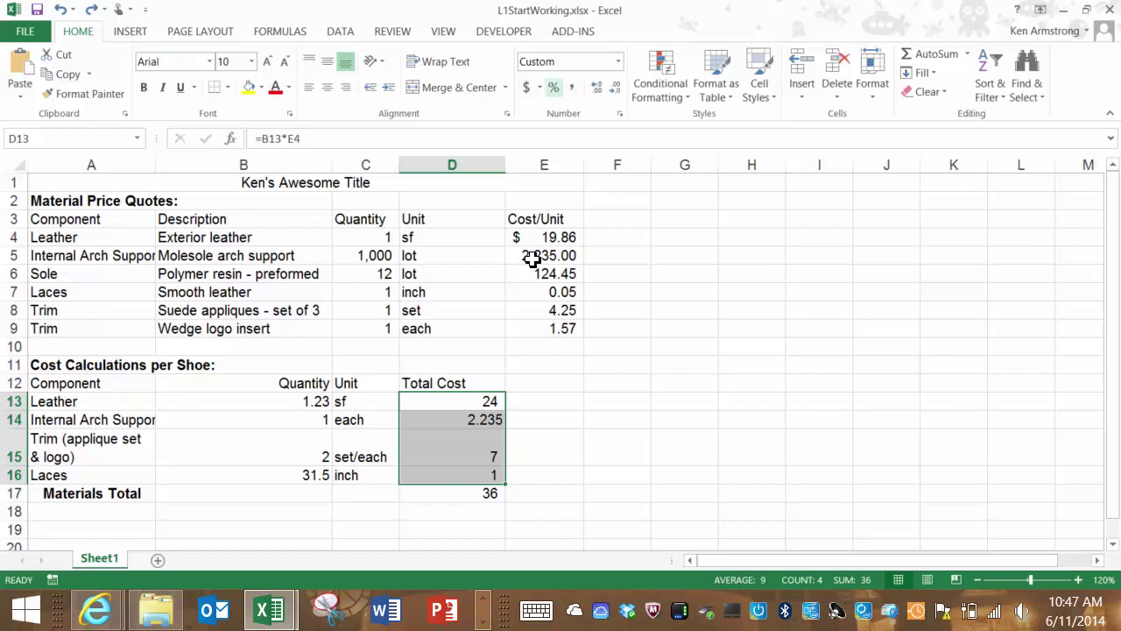
{"action": "key", "text": "alt+h"}
{"action": "key", "text": "n"}
{"action": "key", "text": "Down"}
{"action": "key", "text": "Down"}
{"action": "key", "text": "Down"}
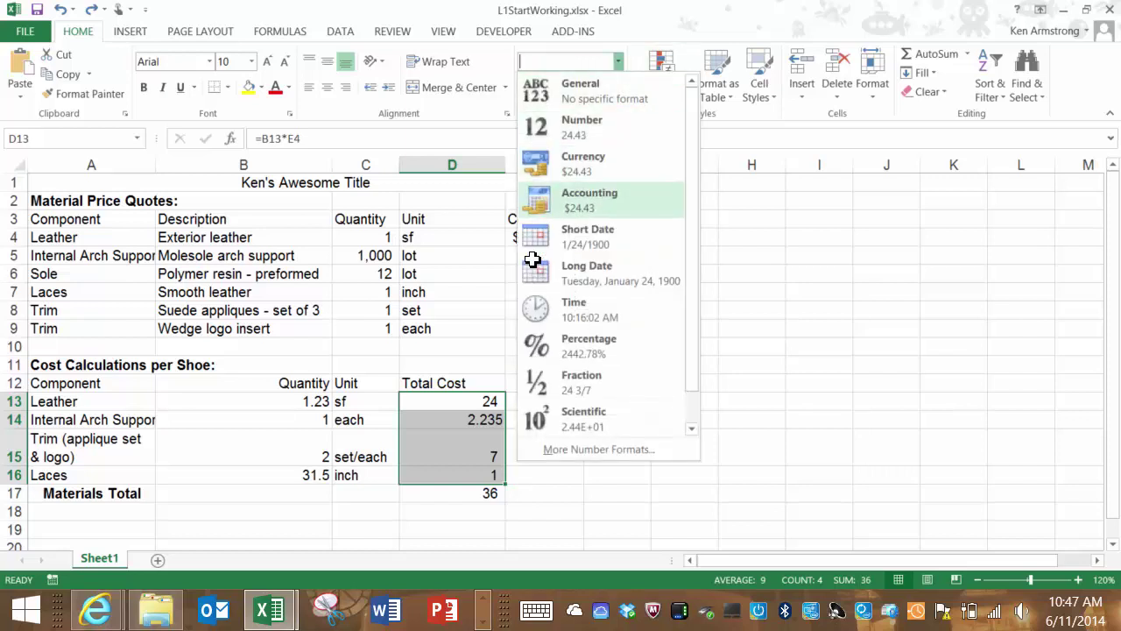
{"action": "key", "text": "Return"}
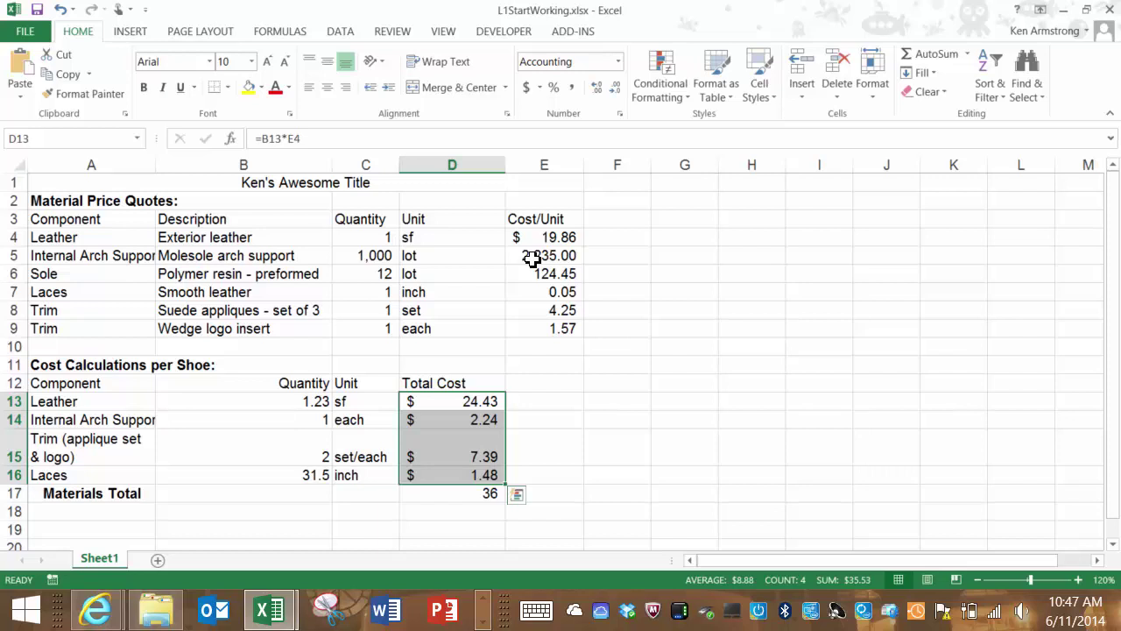
{"action": "key", "text": "ctrl+z"}
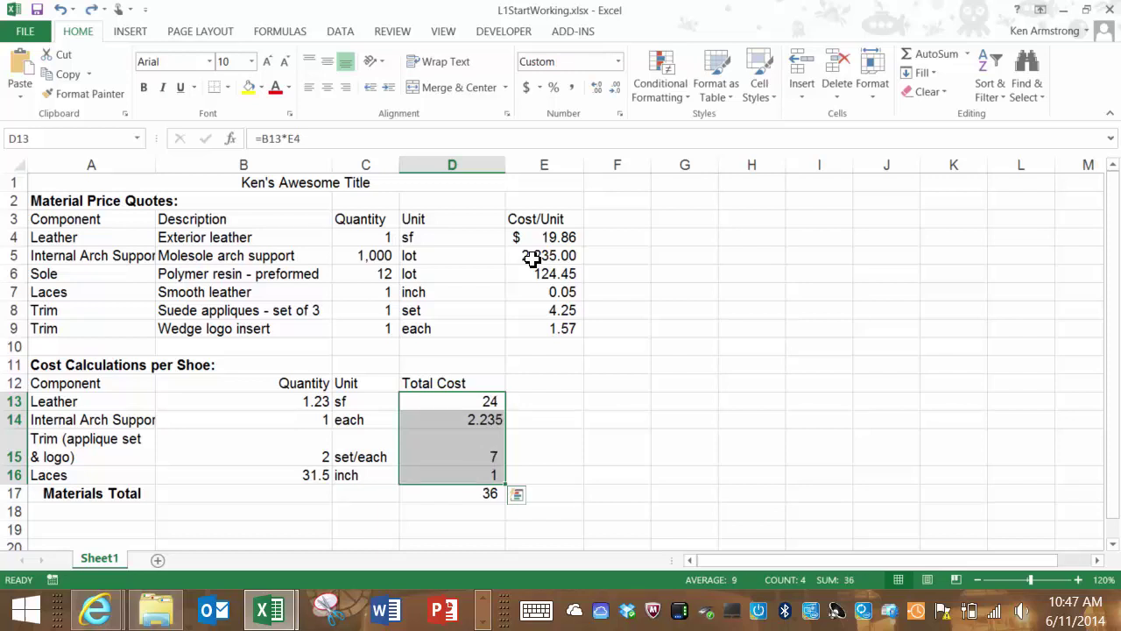
Format the costs in D13:D16 as Accounting with 2 decimal places and no currency symbol.
{"action": "key", "text": "shift+Up"}
{"action": "key", "text": "shift+Up"}
{"action": "key", "text": "shift+Up"}
{"action": "key", "text": "shift+Down"}
{"action": "key", "text": "shift+Down"}
{"action": "key", "text": "shift+Down"}
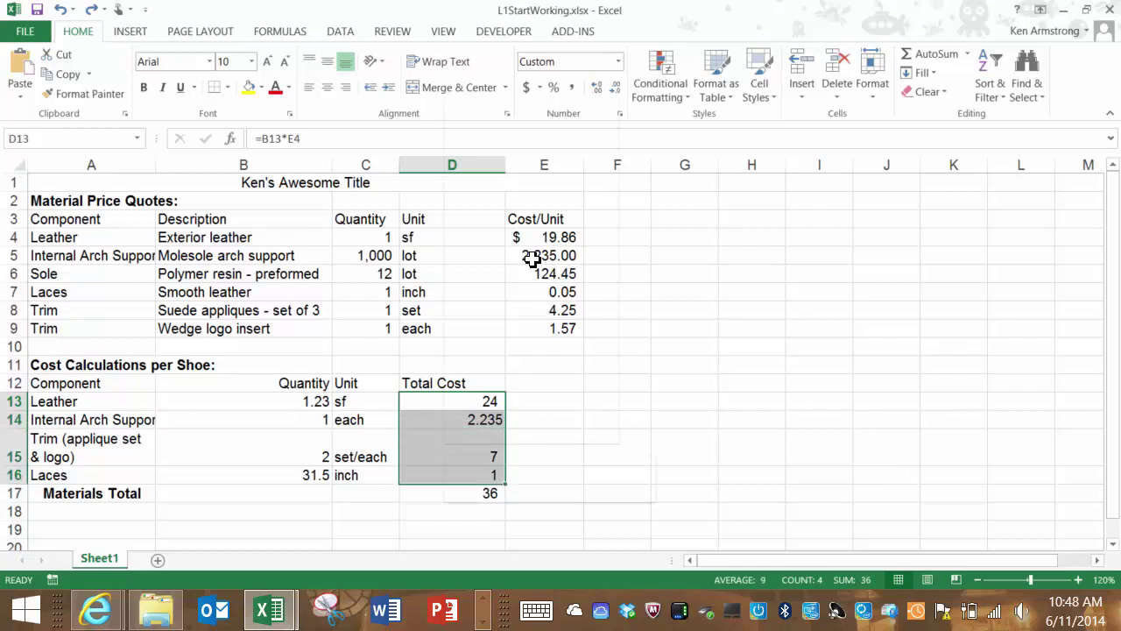
{"action": "key", "text": "shift+F10"}
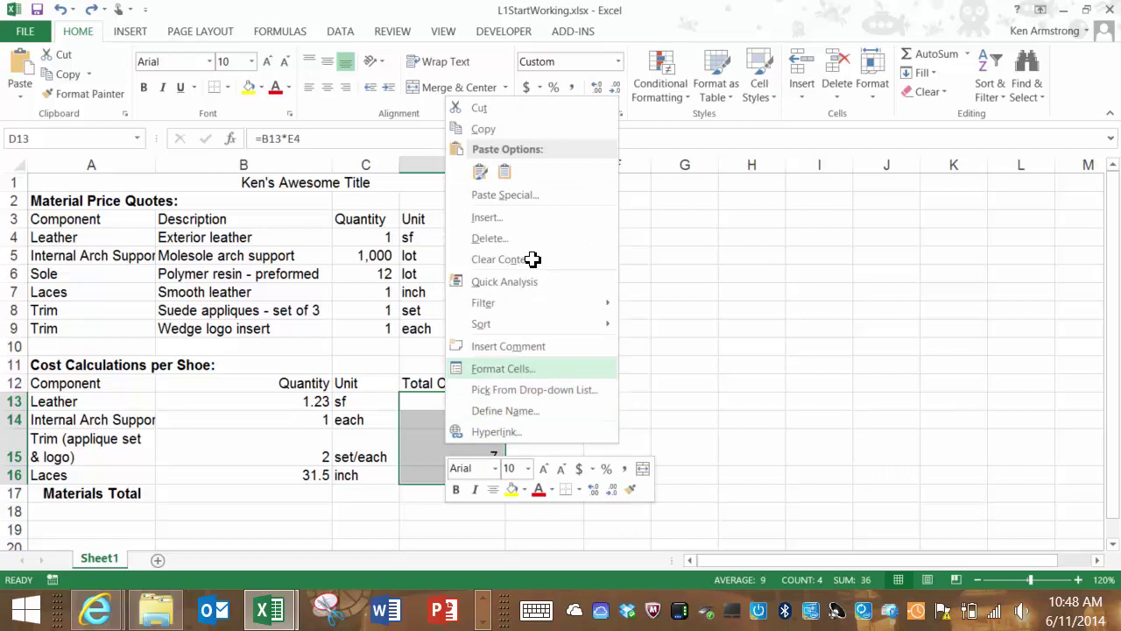
{"action": "key", "text": "Return"}
{"action": "key", "text": "Tab"}
{"action": "key", "text": "Down"}
{"action": "key", "text": "Down"}
{"action": "key", "text": "Down"}
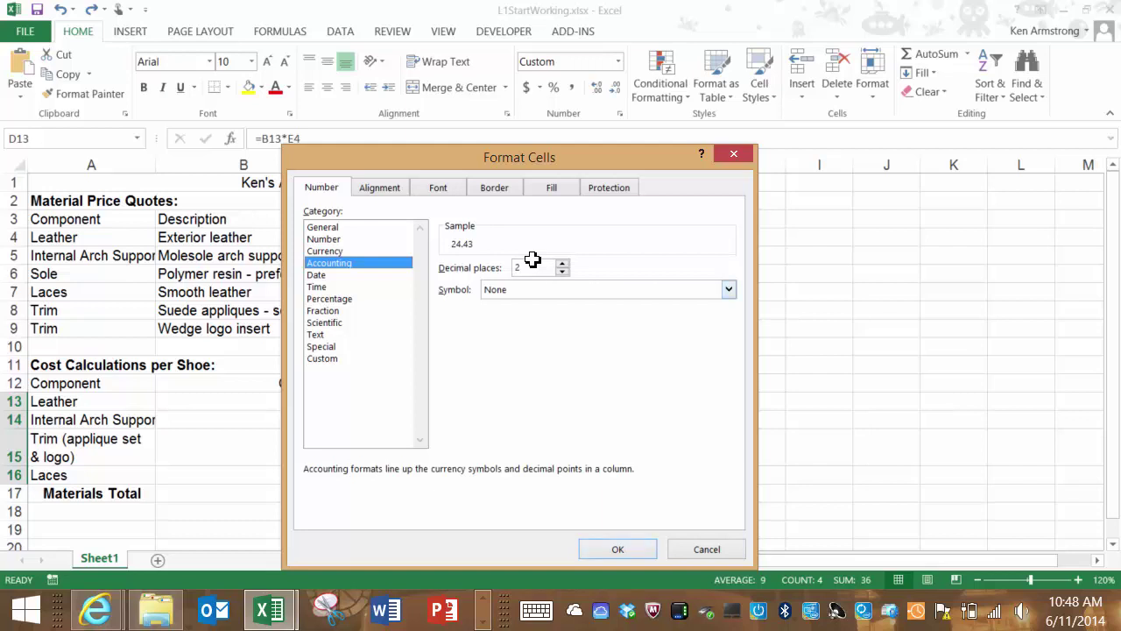
{"action": "key", "text": "Return"}
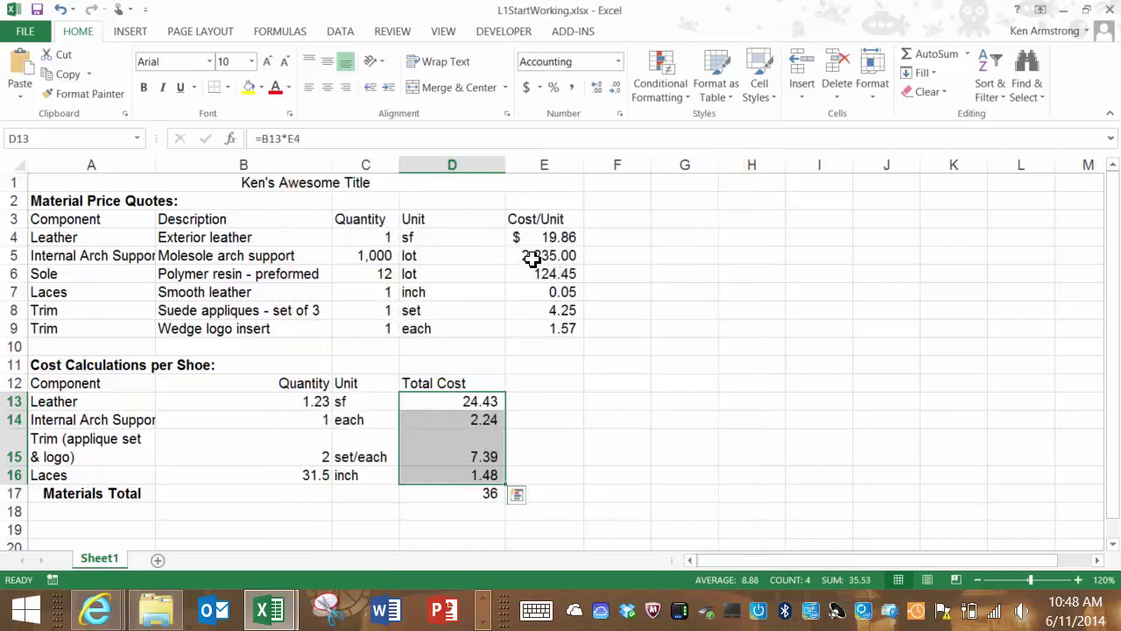
Format only the Leather total cost in D13 as Accounting with a dollar sign.
{"action": "key", "text": "shift+BackSpace"}
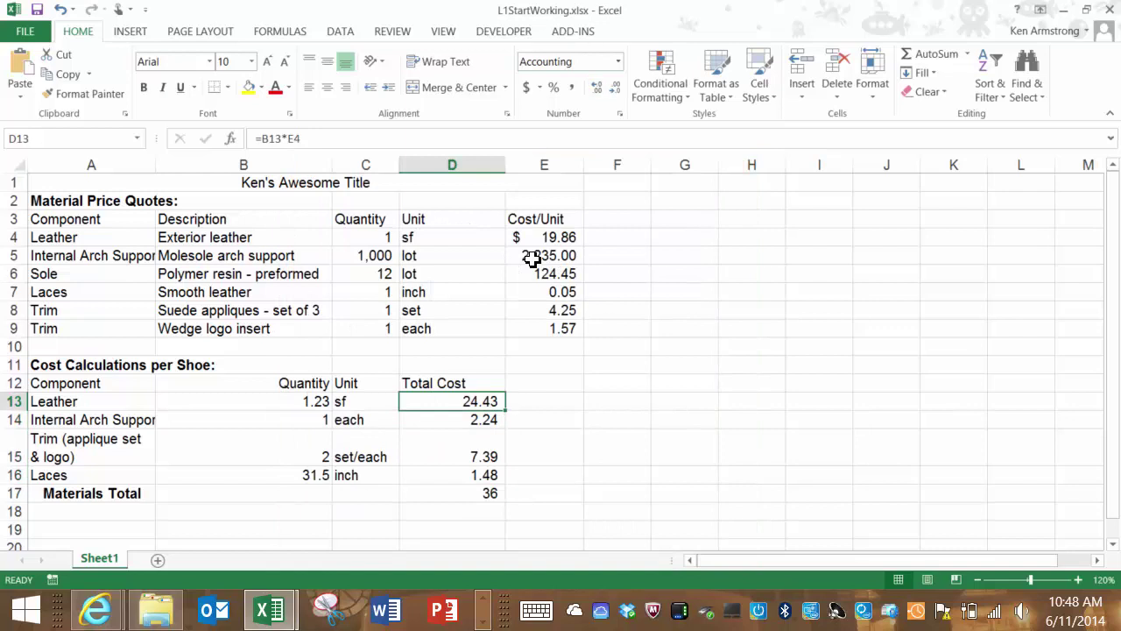
{"action": "key", "text": "alt+h"}
{"action": "key", "text": "n"}
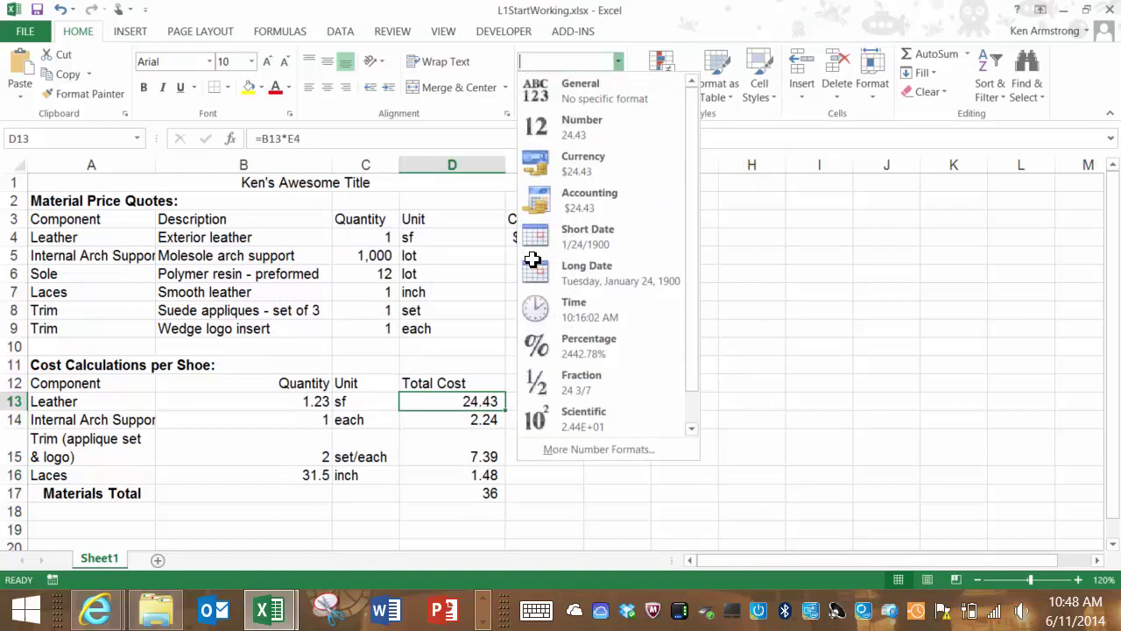
{"action": "key", "text": "Down"}
{"action": "key", "text": "Return"}
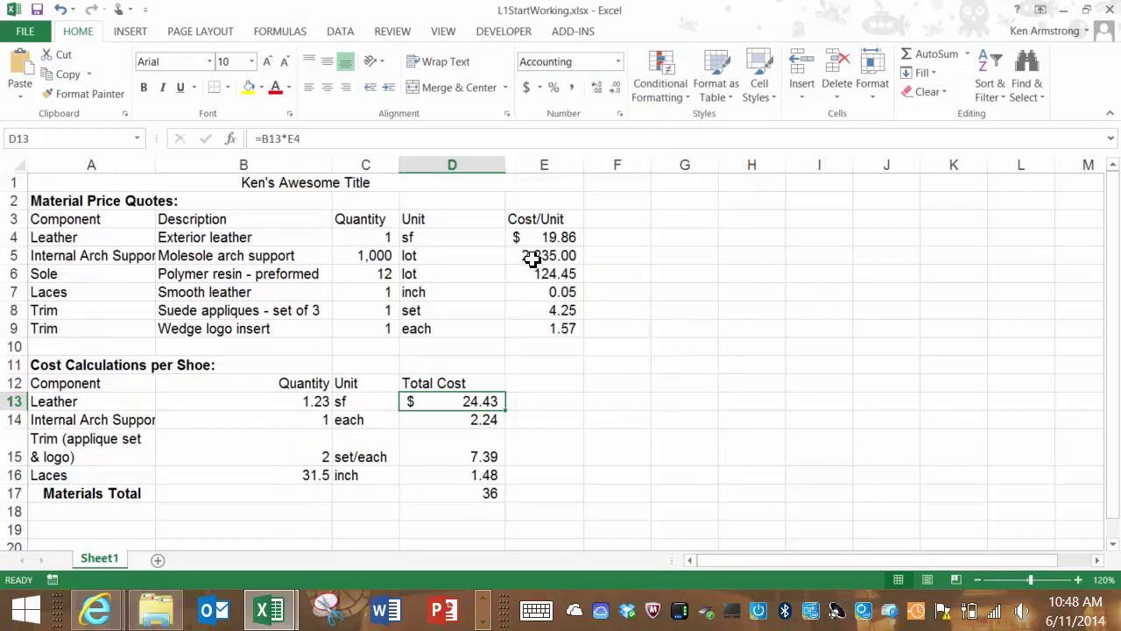
Widen column A to fit the Internal Arch Support text in A5 using AutoFit Column Width.
{"action": "key", "text": "Down"}
{"action": "key", "text": "Down"}
{"action": "key", "text": "Home"}
{"action": "key", "text": "Up"}
{"action": "key", "text": "Up"}
{"action": "key", "text": "Up"}
{"action": "key", "text": "Up"}
{"action": "key", "text": "Up"}
{"action": "key", "text": "Up"}
{"action": "key", "text": "Up"}
{"action": "key", "text": "Up"}
{"action": "key", "text": "Up"}
{"action": "key", "text": "Up"}
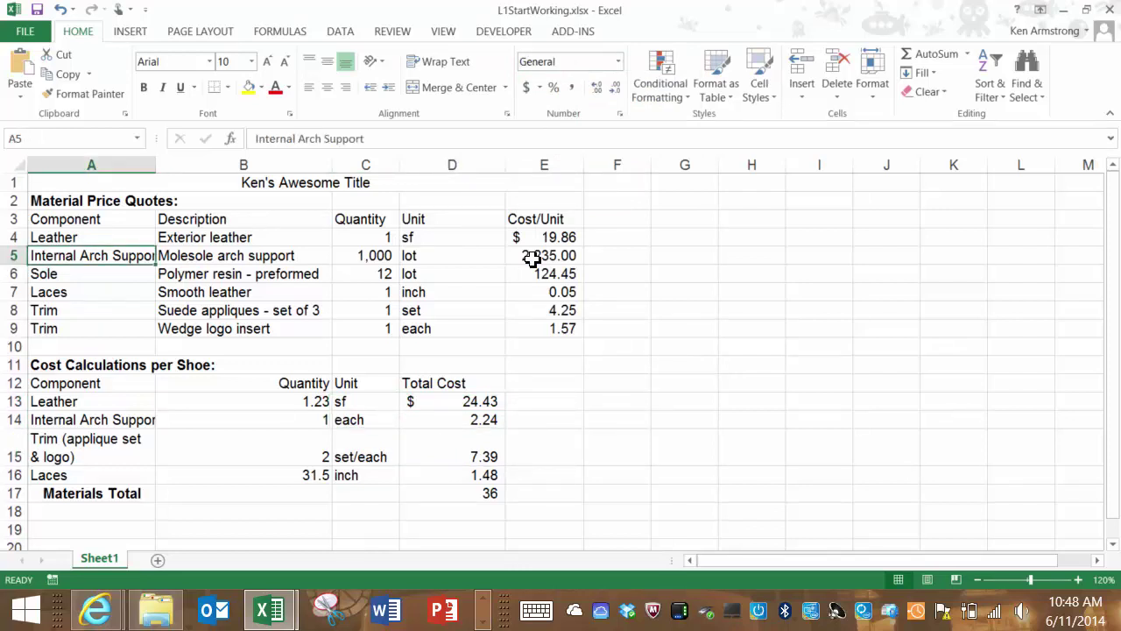
{"action": "key", "text": "alt+h"}
{"action": "key", "text": "o"}
{"action": "key", "text": "i"}
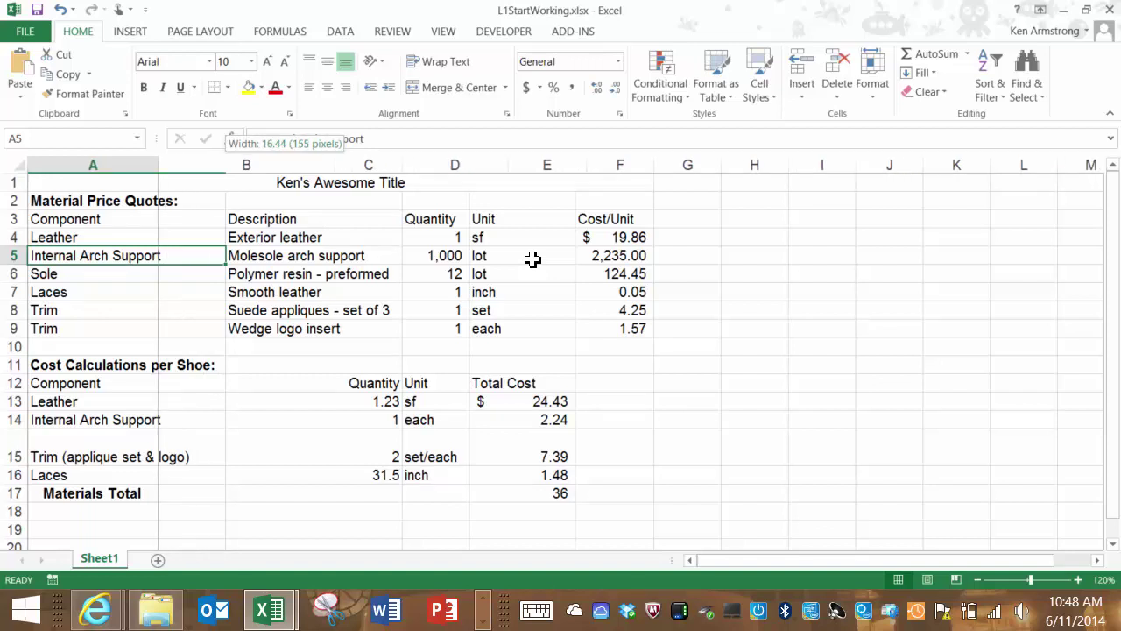
Narrow column A so Internal Arch Support no longer fits on one line, and wrap the text in A5.
{"action": "left_click_drag", "start_coordinate": [159, 165], "coordinate": [147, 165]}
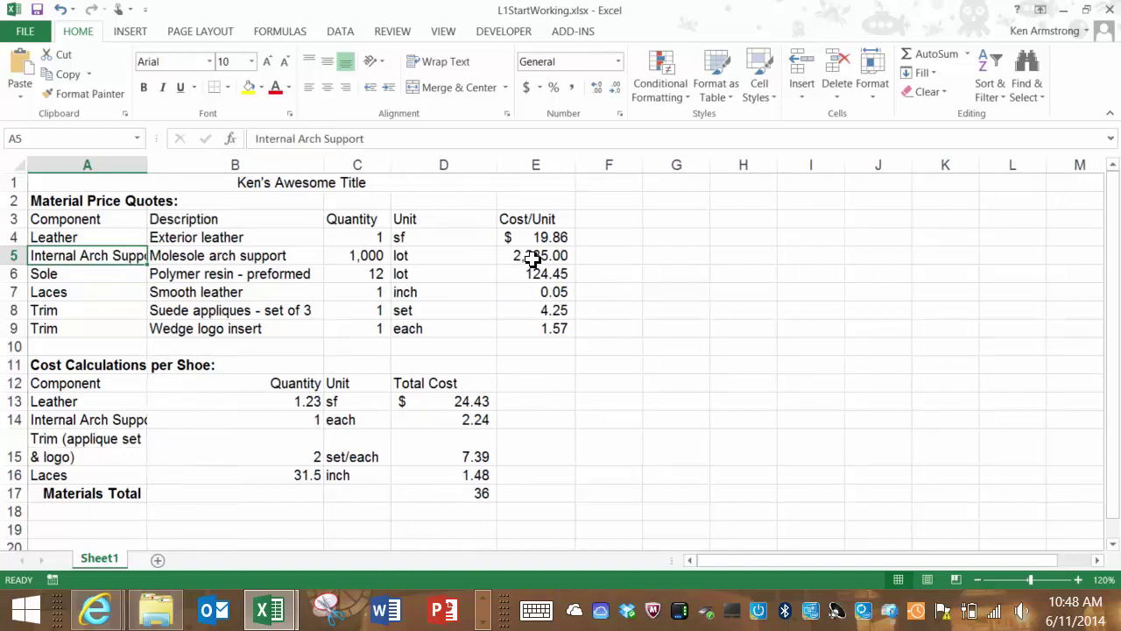
{"action": "key", "text": "alt+h"}
{"action": "key", "text": "w"}
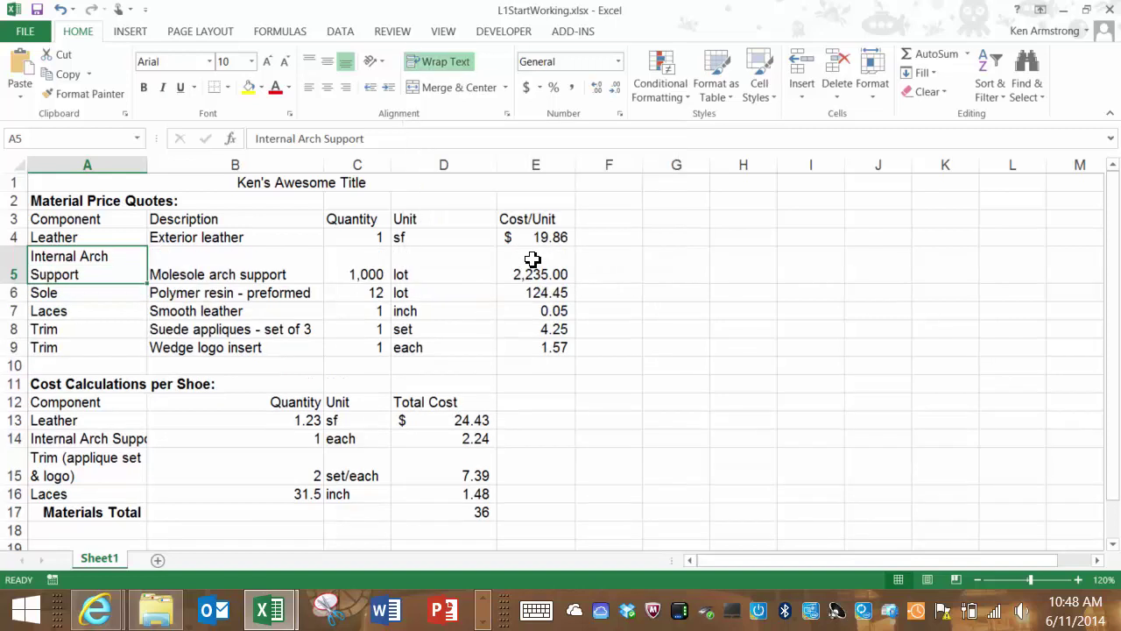
{"action": "key", "text": "ctrl+space"}
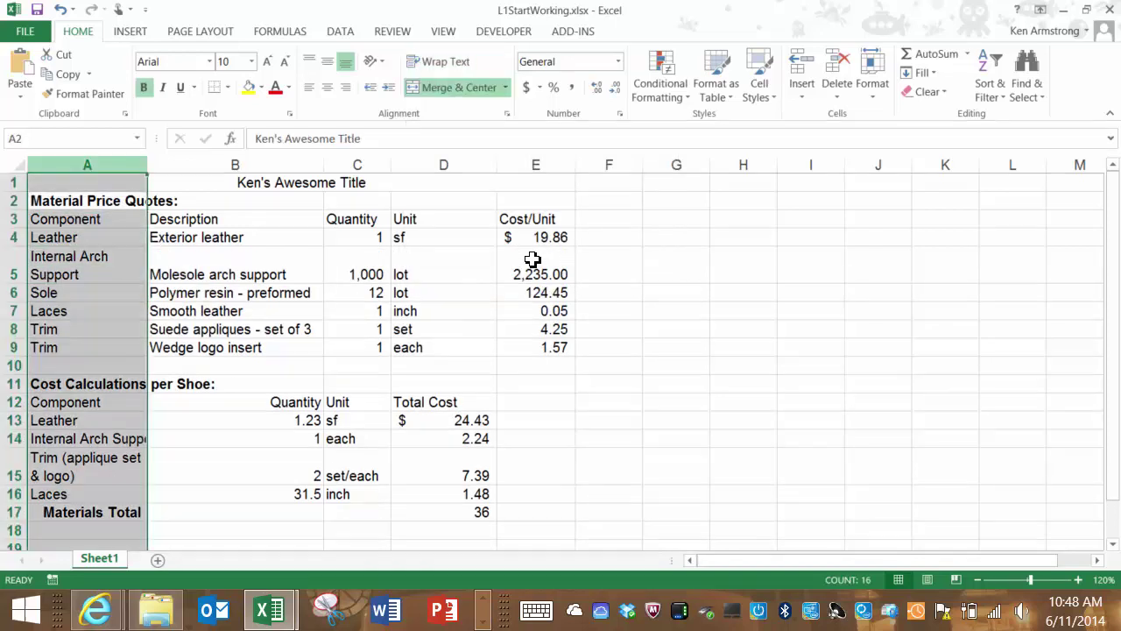
{"action": "key", "text": "Up"}
{"action": "key", "text": "shift+F10"}
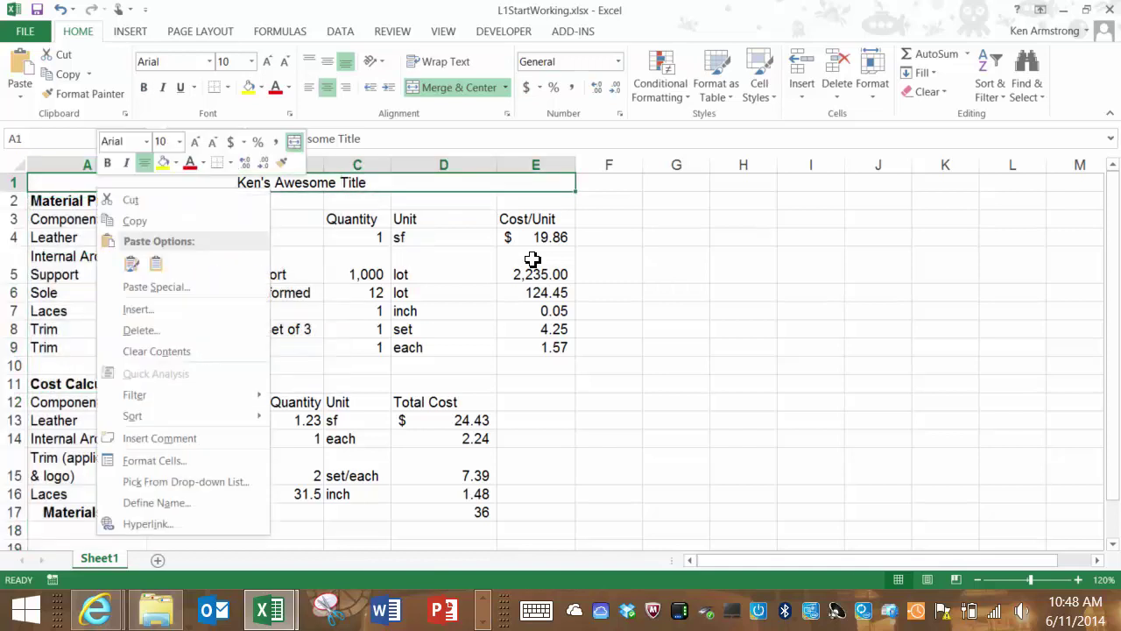
{"action": "key", "text": "Down"}
{"action": "key", "text": "Down"}
{"action": "key", "text": "Down"}
{"action": "key", "text": "Down"}
{"action": "key", "text": "Up"}
{"action": "key", "text": "Escape"}
{"action": "key", "text": "Down"}
Select the whole of column A and turn on text wrapping for it in the Format Cells alignment settings.
{"action": "key", "text": "ctrl+space"}
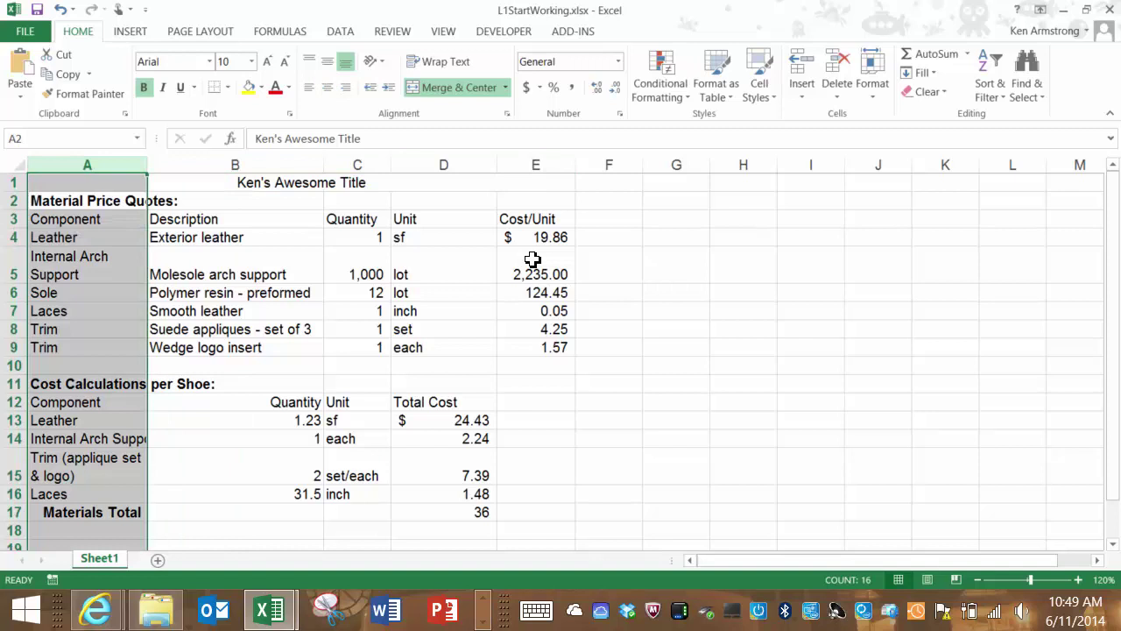
{"action": "key", "text": "shift+F10"}
{"action": "key", "text": "Down"}
{"action": "key", "text": "Down"}
{"action": "key", "text": "Down"}
{"action": "key", "text": "Down"}
{"action": "key", "text": "Down"}
{"action": "key", "text": "Down"}
{"action": "key", "text": "Down"}
{"action": "key", "text": "Escape"}
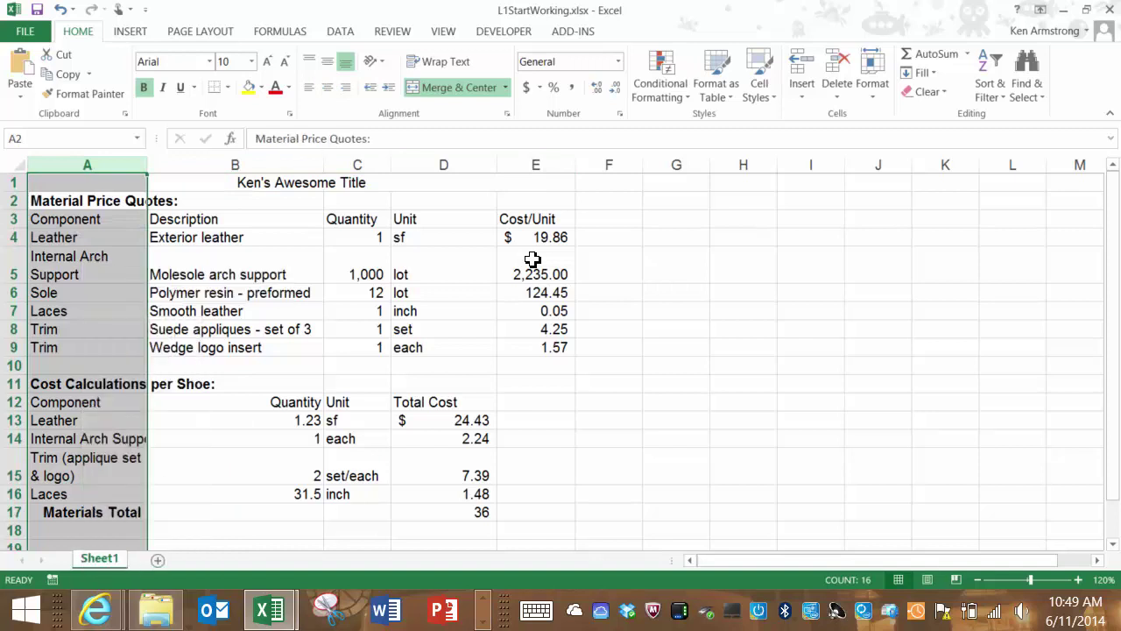
{"action": "key", "text": "ctrl+1"}
{"action": "key", "text": "ctrl+Tab"}
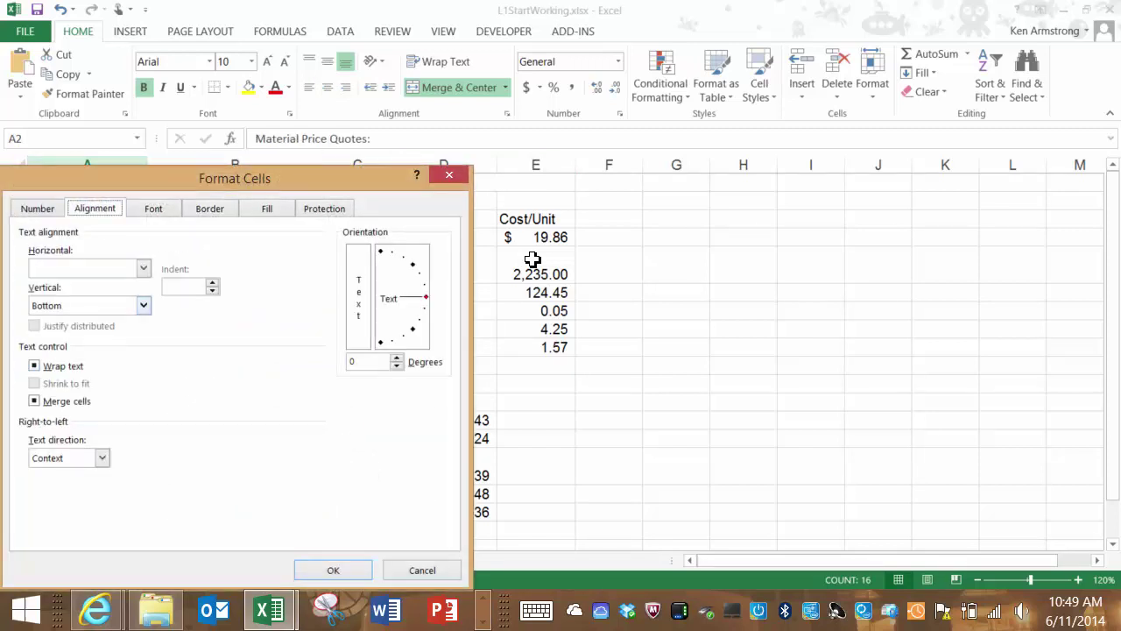
{"action": "key", "text": "alt+w"}
{"action": "key", "text": "Return"}
Go to the Cost Calculations per Shoe heading in A11 and check how the text wraps in column A.
{"action": "key", "text": "ctrl+Down"}
{"action": "key", "text": "ctrl+Down"}
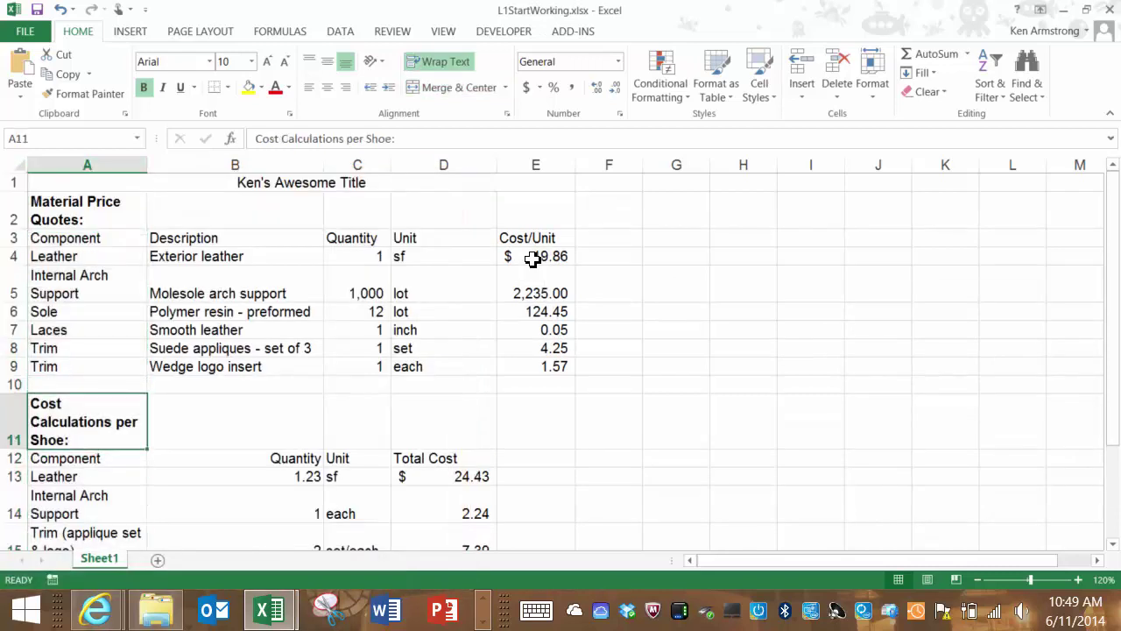
{"action": "scroll", "coordinate": [533, 258], "scroll_direction": "down", "scroll_amount": 2}
{"action": "scroll", "coordinate": [533, 258], "scroll_direction": "up", "scroll_amount": 2}
{"action": "scroll", "coordinate": [532, 258], "scroll_direction": "down", "scroll_amount": 1}
{"action": "scroll", "coordinate": [532, 258], "scroll_direction": "up", "scroll_amount": 1}
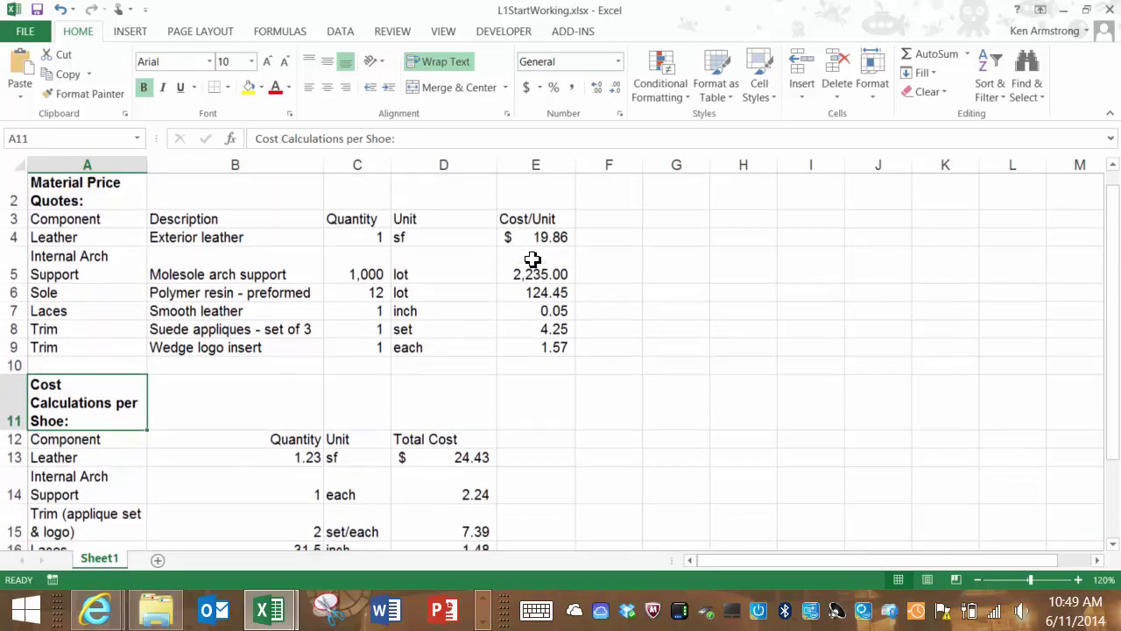